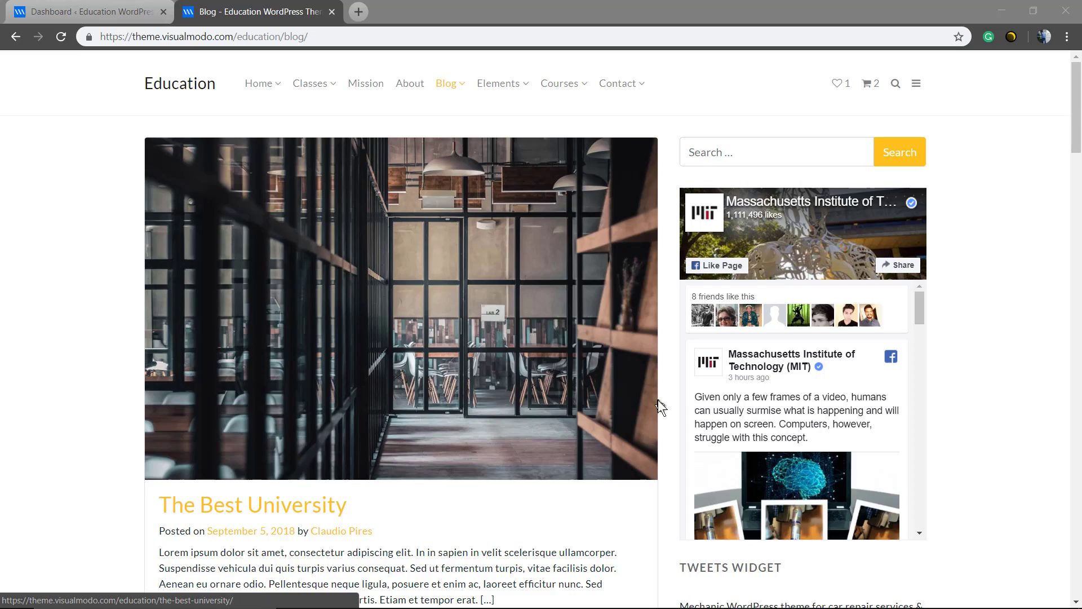
# Scroll the blog listing and open the 'Find In The Library' post.
pyautogui.scroll(-5, 661, 322)
pyautogui.scroll(-10, 750, 354)
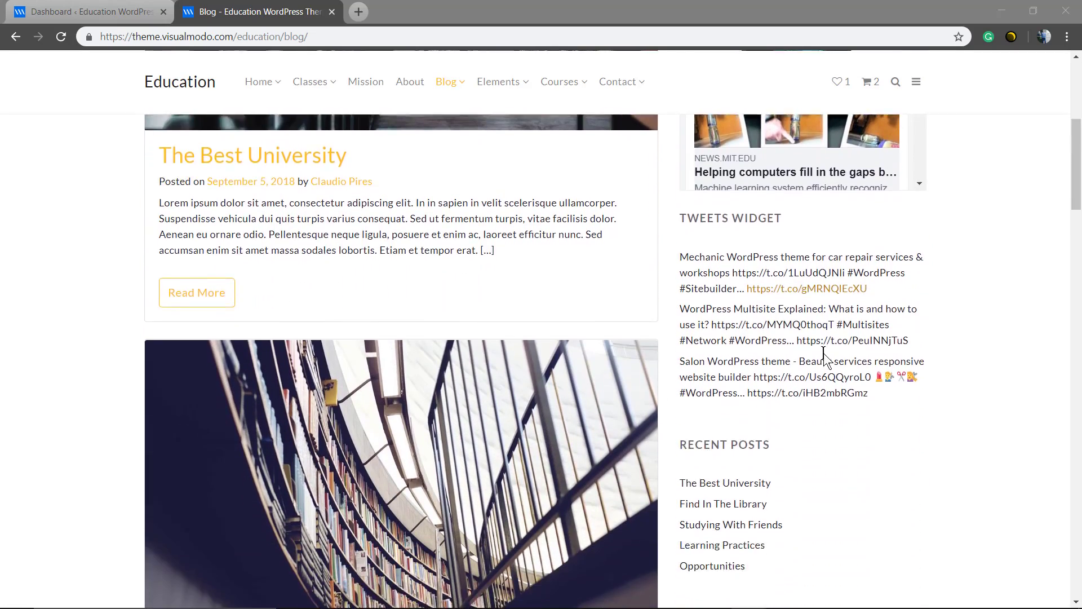
pyautogui.scroll(-11, 735, 347)
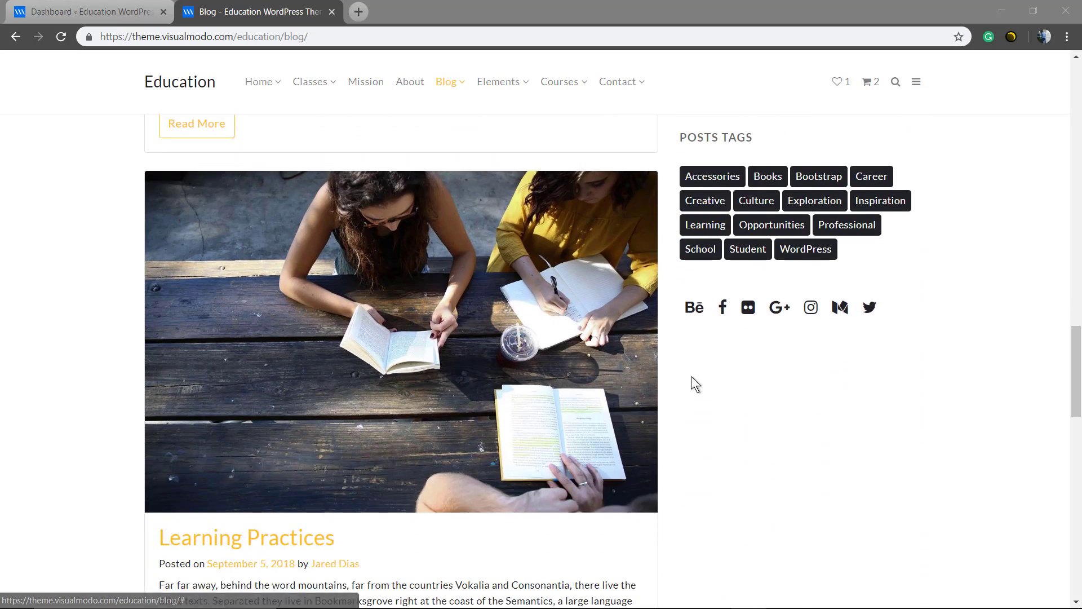
pyautogui.scroll(20, 691, 381)
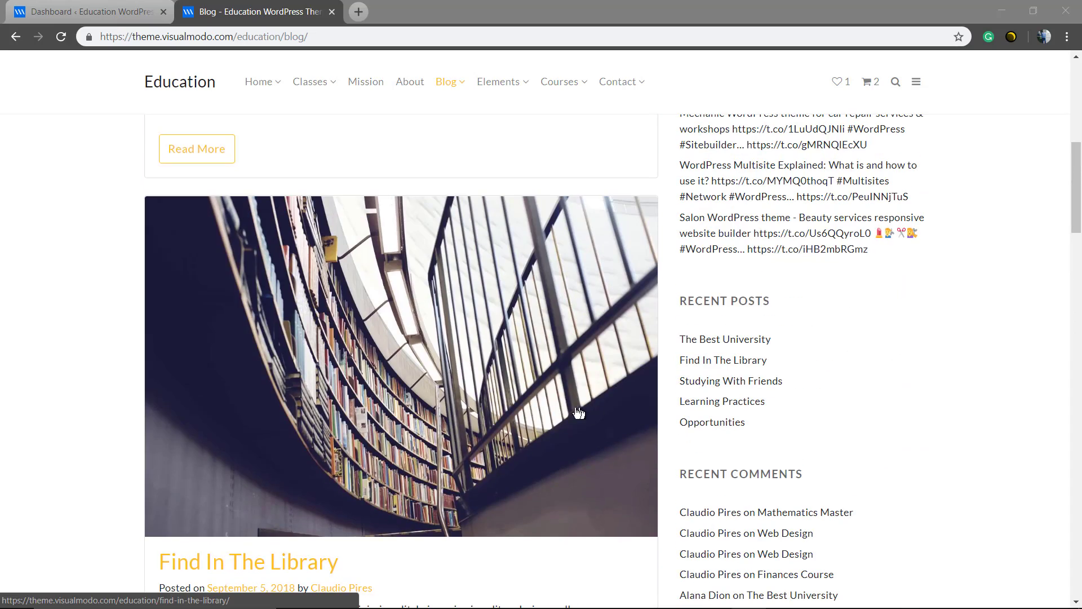
pyautogui.click(579, 413)
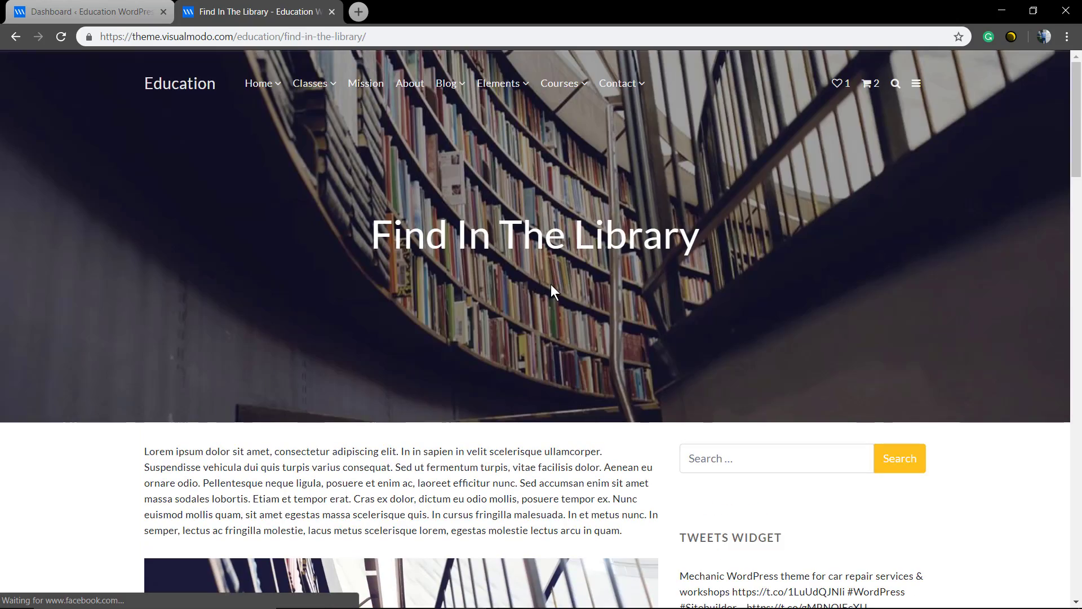
# Scroll through the post to review the widgets in its sidebar.
pyautogui.scroll(-4, 550, 285)
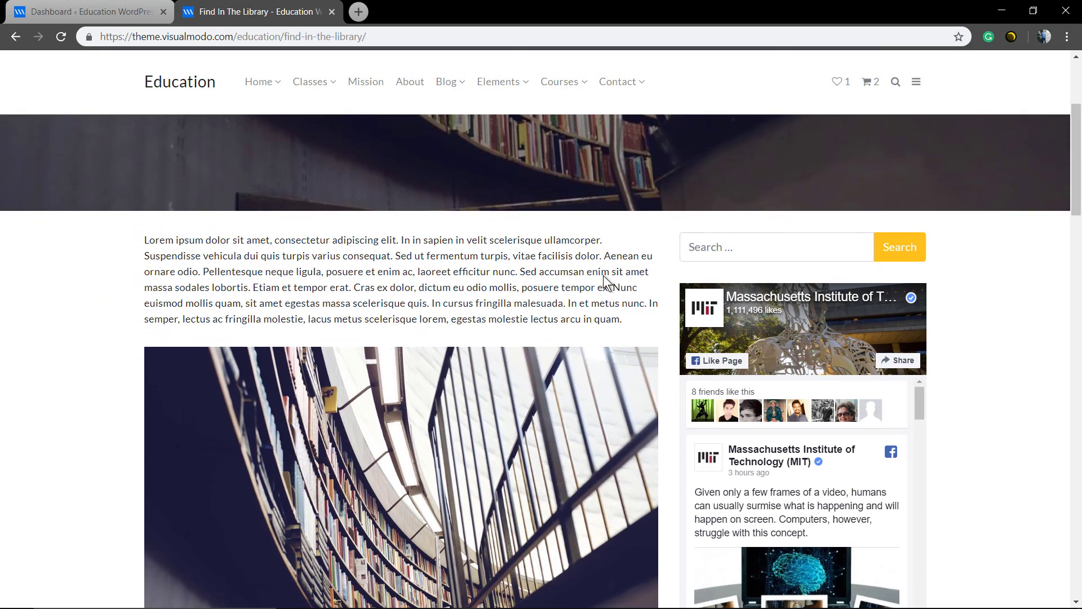
pyautogui.scroll(-5, 645, 282)
pyautogui.scroll(9, 648, 398)
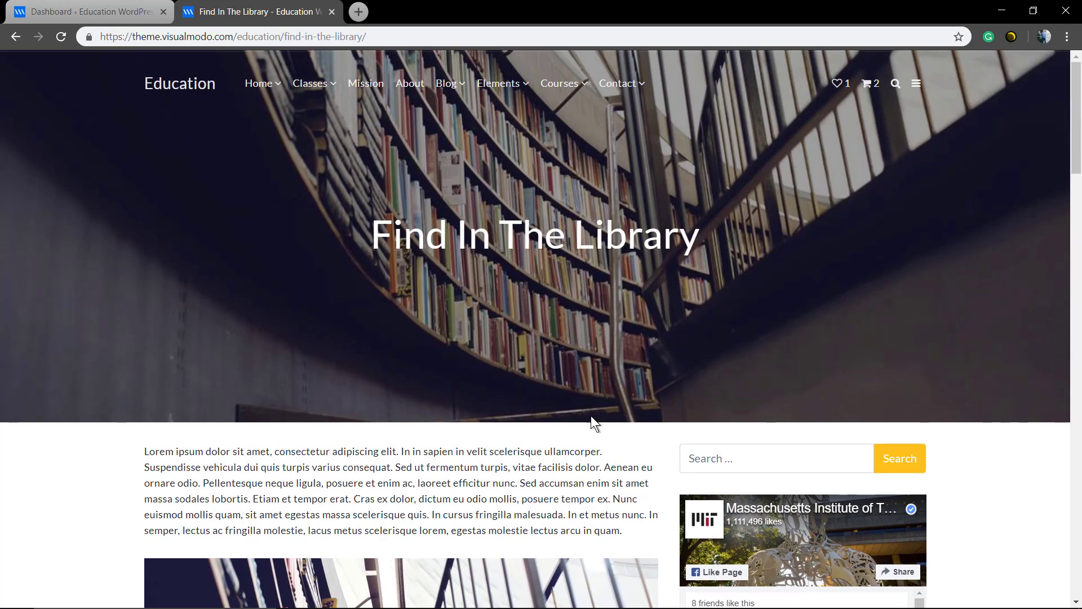
pyautogui.scroll(-3, 590, 415)
pyautogui.scroll(3, 598, 352)
# Go to Appearance > Widgets, collapse Sidebar Event and expand the Sidebar area.
pyautogui.click(104, 16)
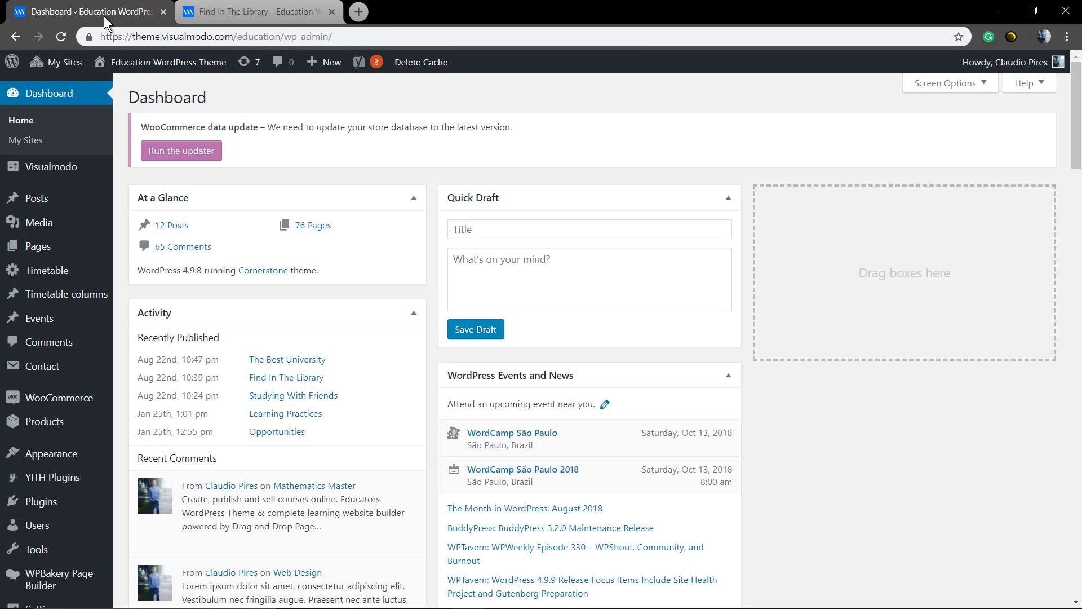
pyautogui.scroll(-1, 113, 351)
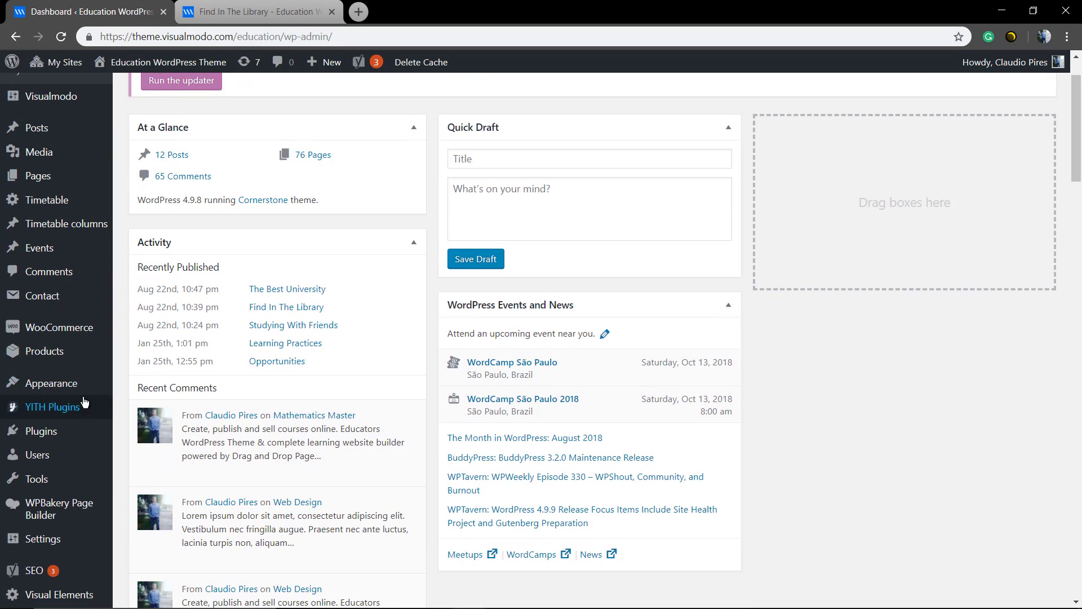
pyautogui.moveTo(77, 386)
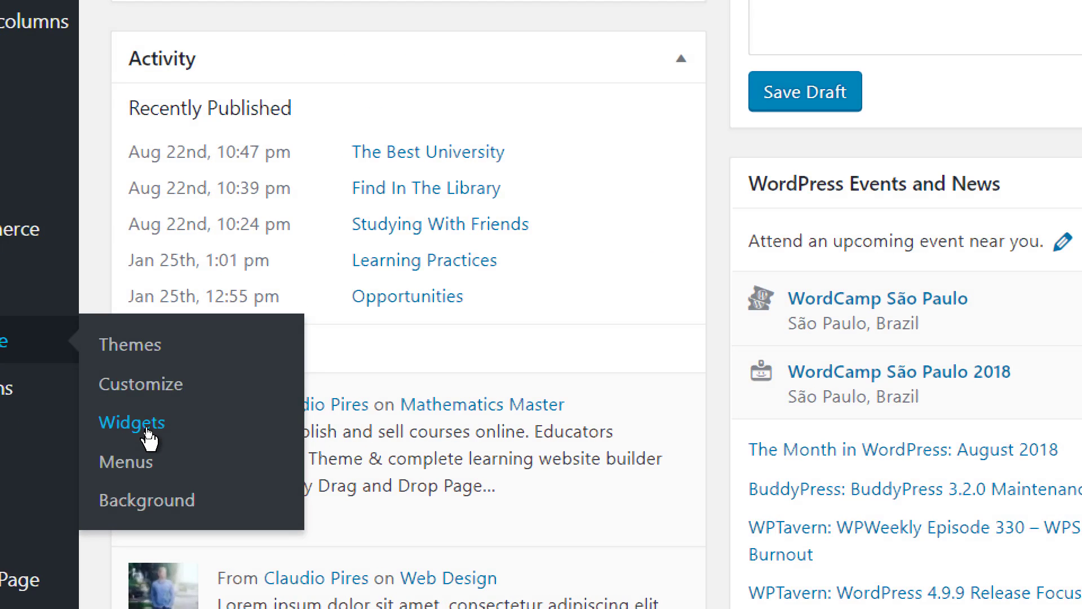
pyautogui.click(148, 434)
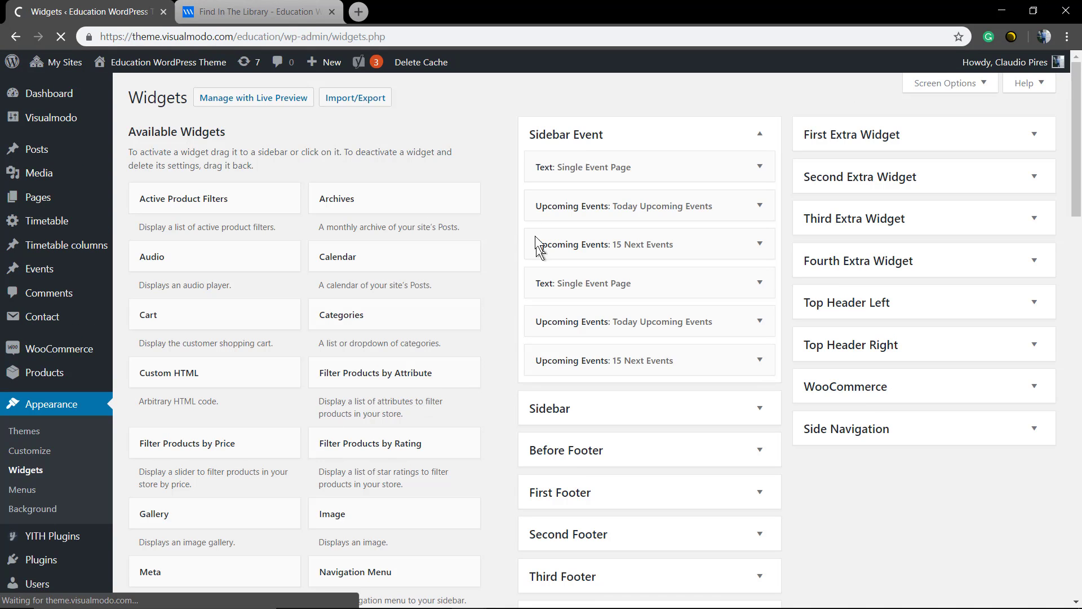
pyautogui.click(543, 141)
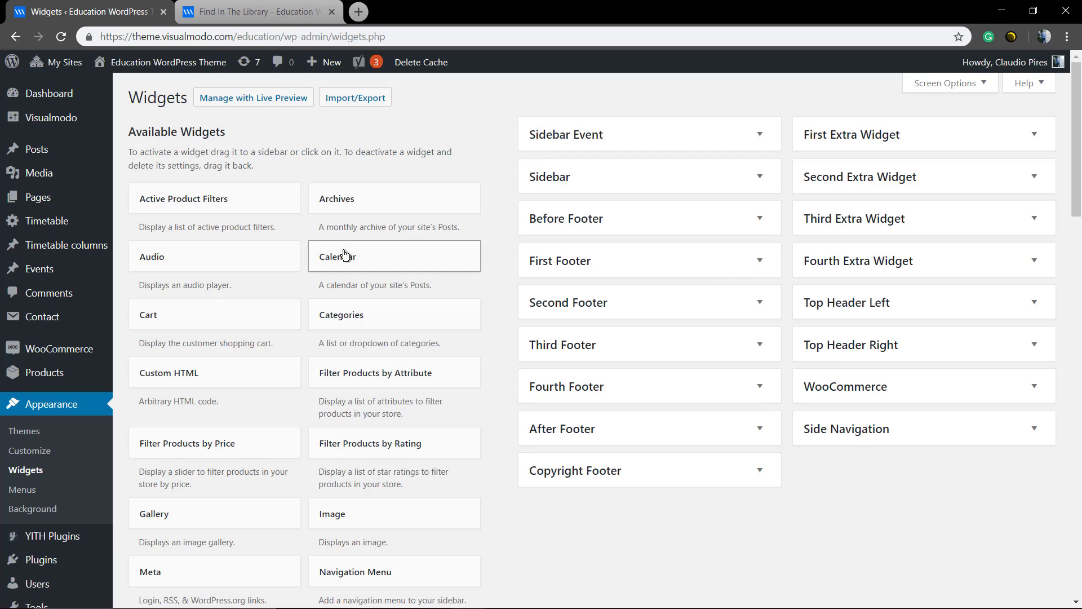
pyautogui.click(540, 186)
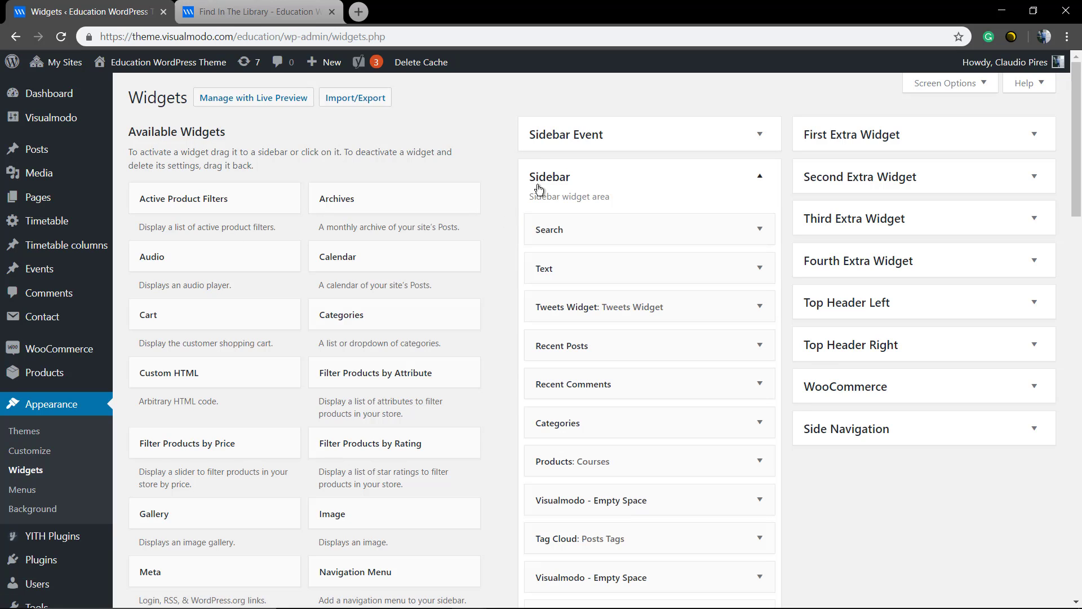
# Compare the Sidebar widgets with the live 'Find In The Library' post, then return to Widgets.
pyautogui.click(269, 14)
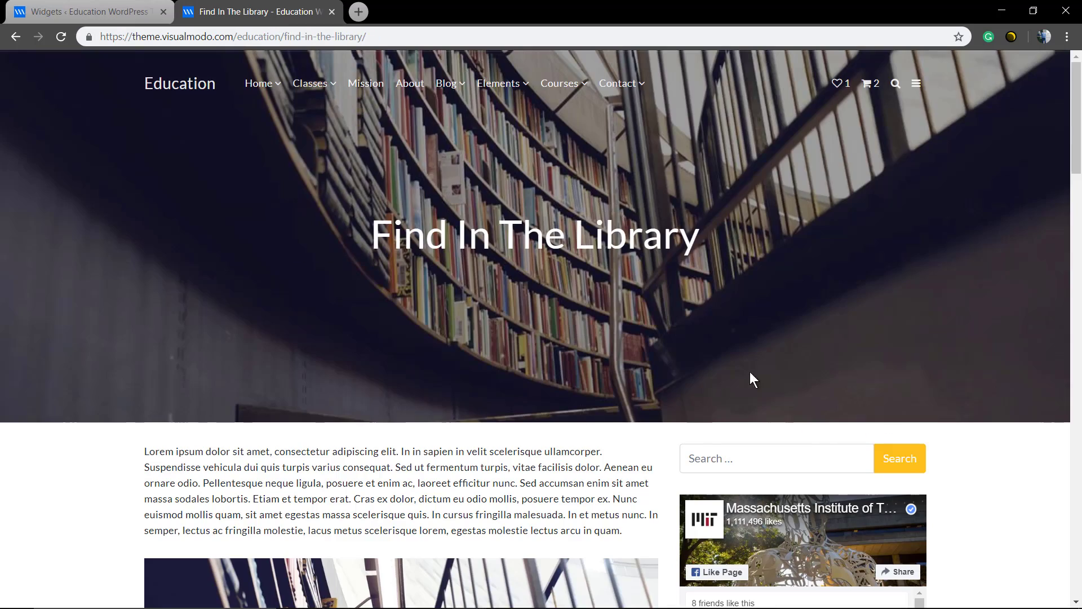
pyautogui.scroll(-3, 750, 371)
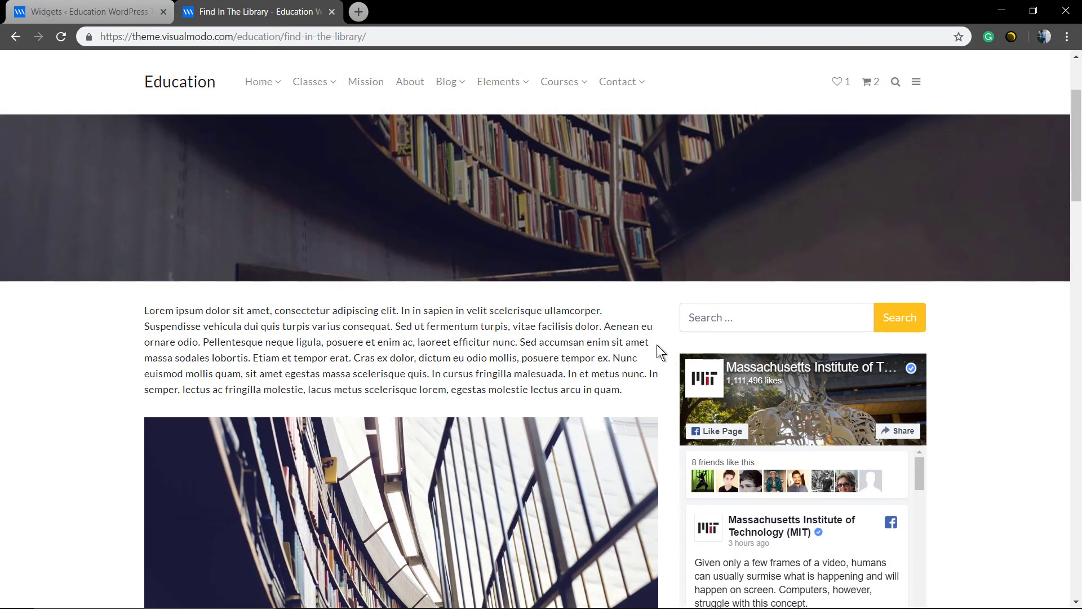
pyautogui.scroll(-6, 658, 344)
pyautogui.scroll(9, 651, 344)
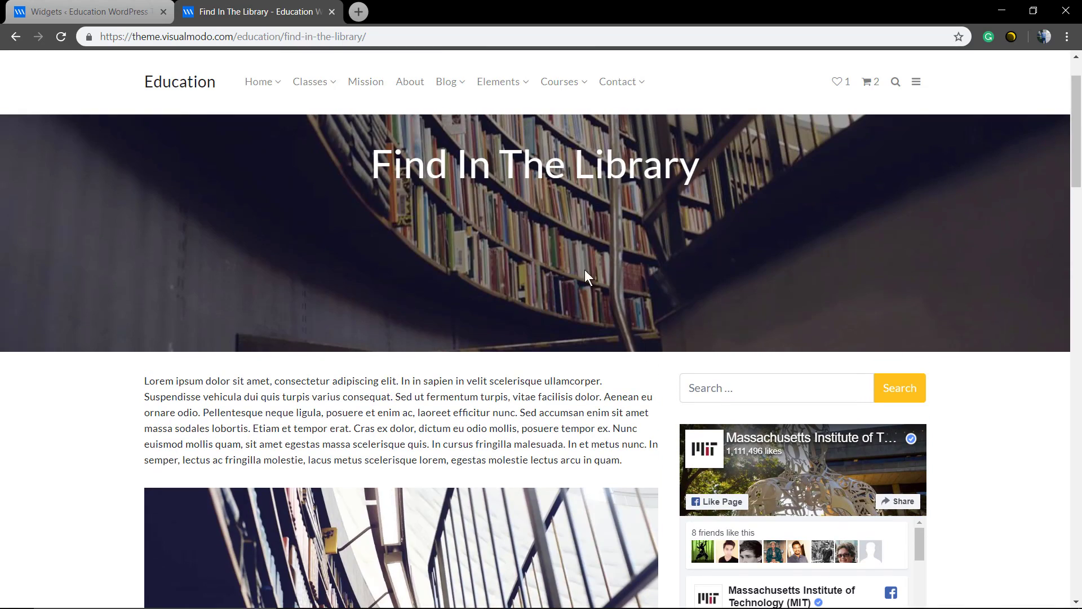
pyautogui.click(107, 12)
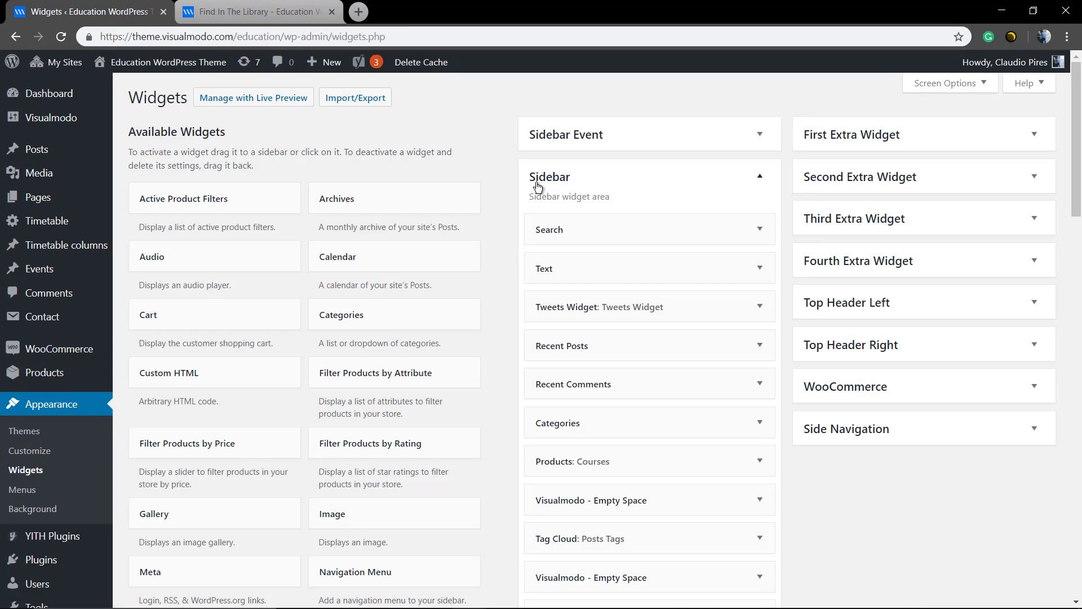
pyautogui.click(590, 235)
pyautogui.click(591, 235)
pyautogui.scroll(-1, 200, 428)
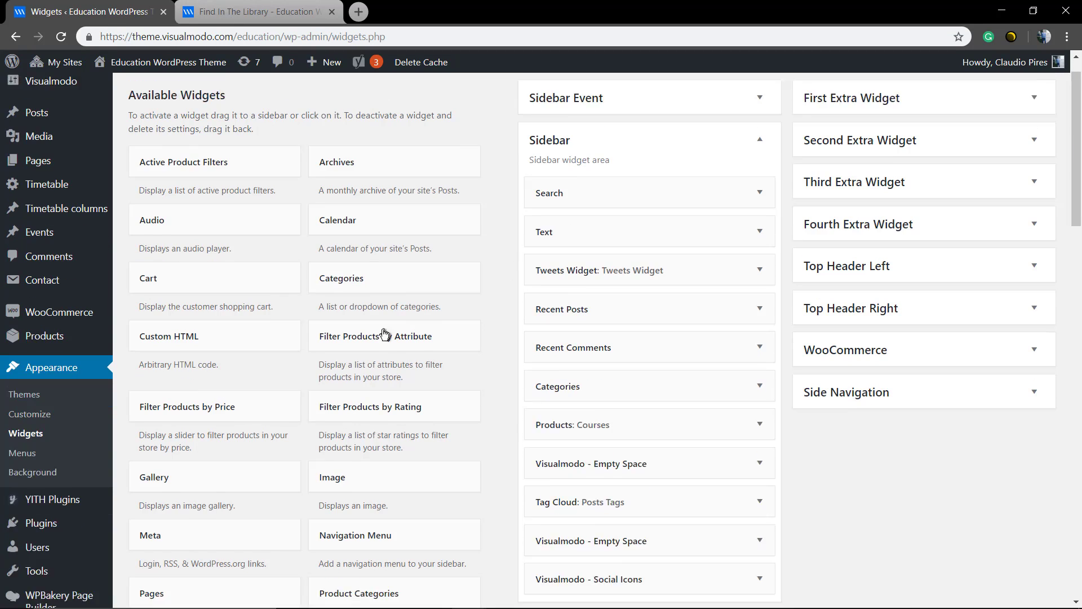
pyautogui.moveTo(167, 437); pyautogui.dragTo(280, 350)
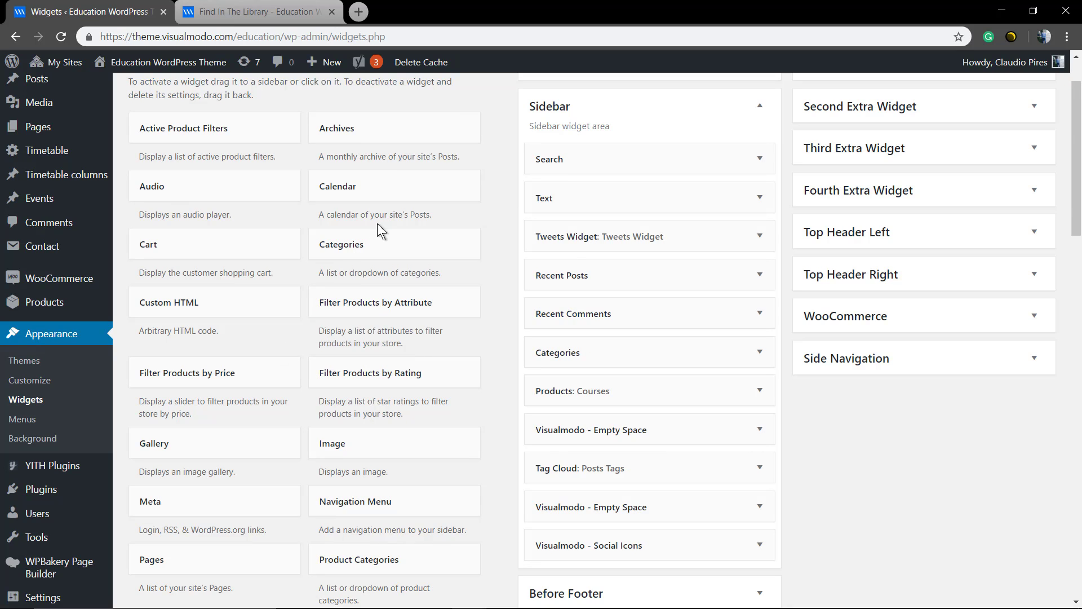
pyautogui.scroll(1, 440, 306)
pyautogui.scroll(-2, 434, 310)
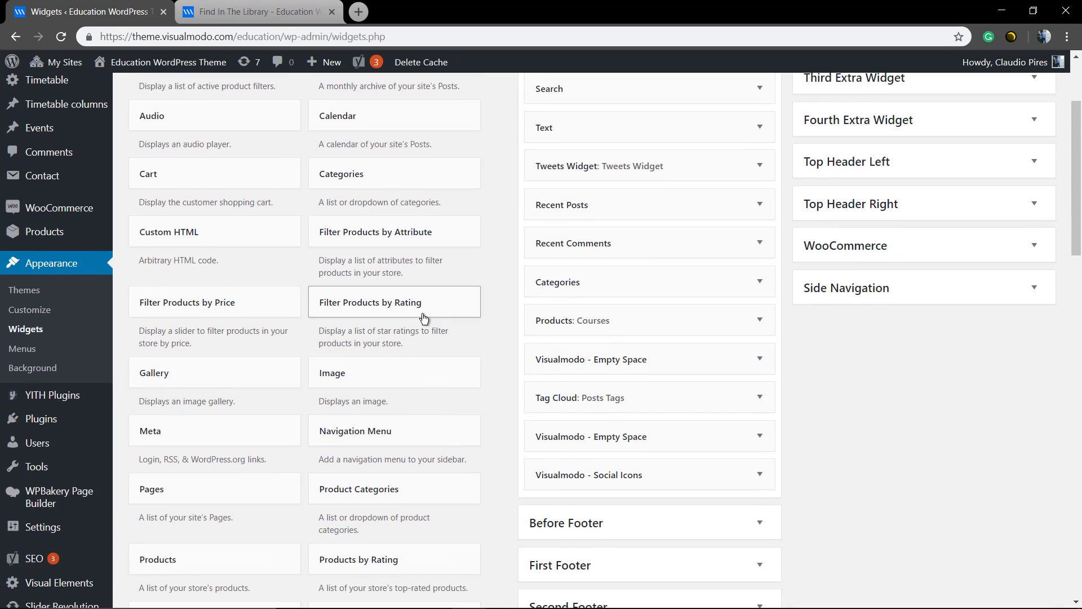
pyautogui.scroll(1, 424, 318)
pyautogui.scroll(1, 424, 318)
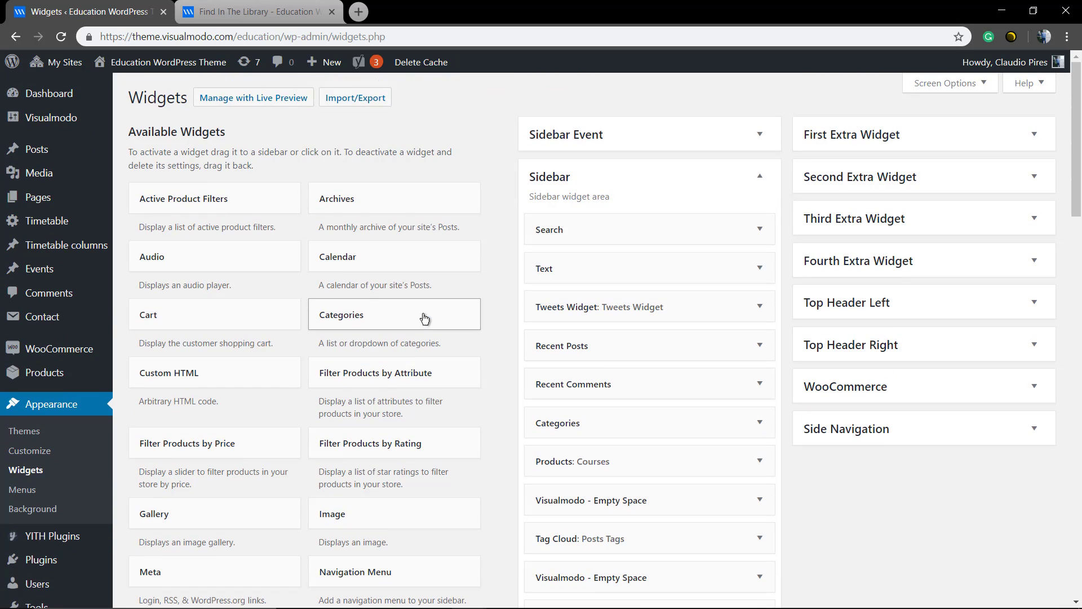
pyautogui.scroll(-4, 445, 268)
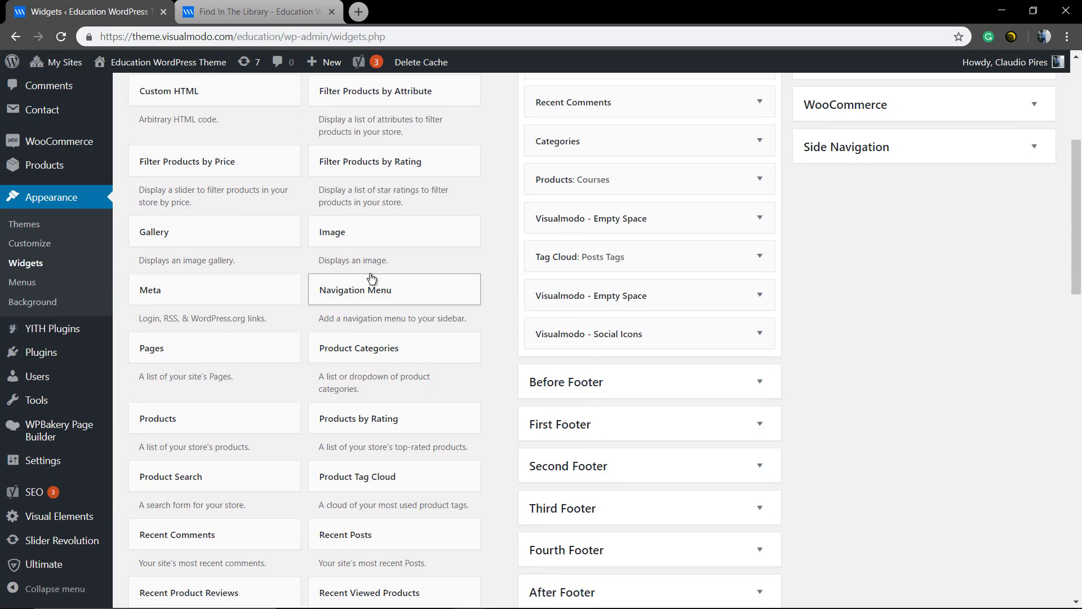
pyautogui.click(663, 331)
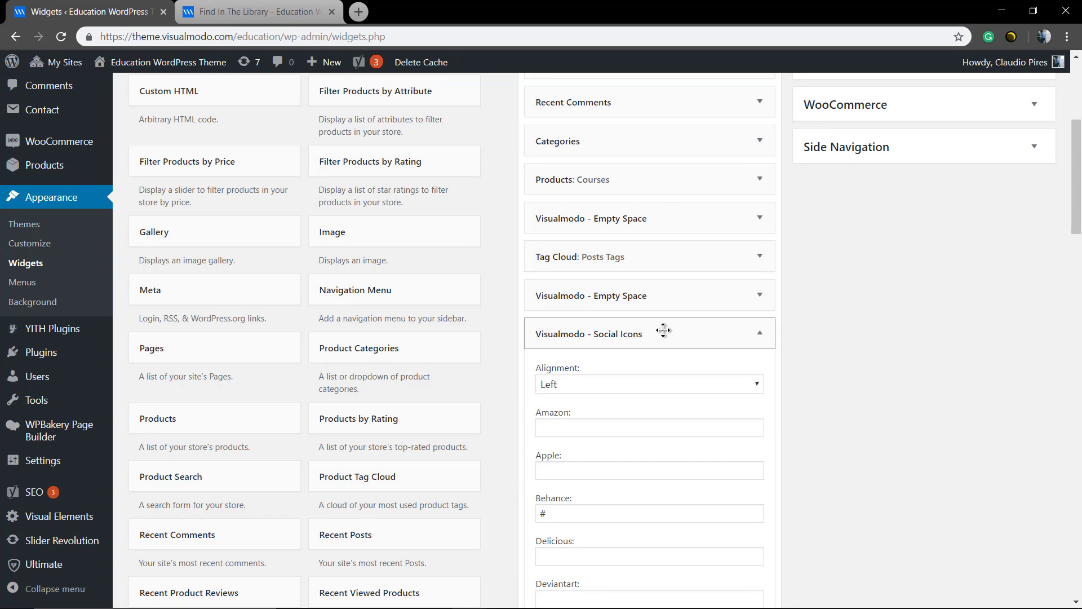
pyautogui.click(663, 331)
pyautogui.scroll(5, 540, 356)
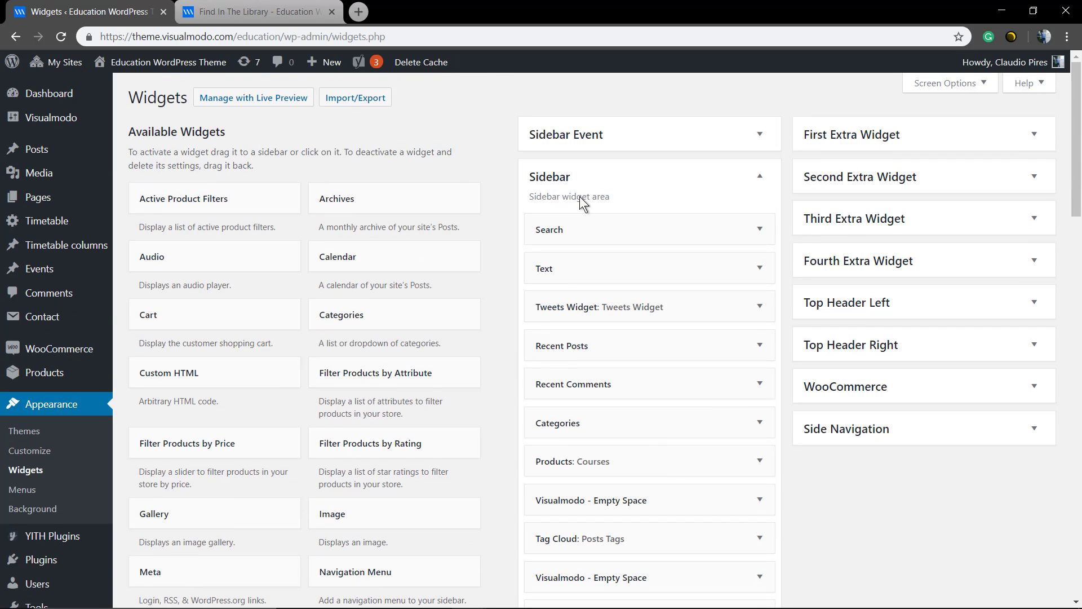
# Collapse Sidebar, check the WooCommerce and Side Navigation areas, leaving all areas collapsed.
pyautogui.click(589, 176)
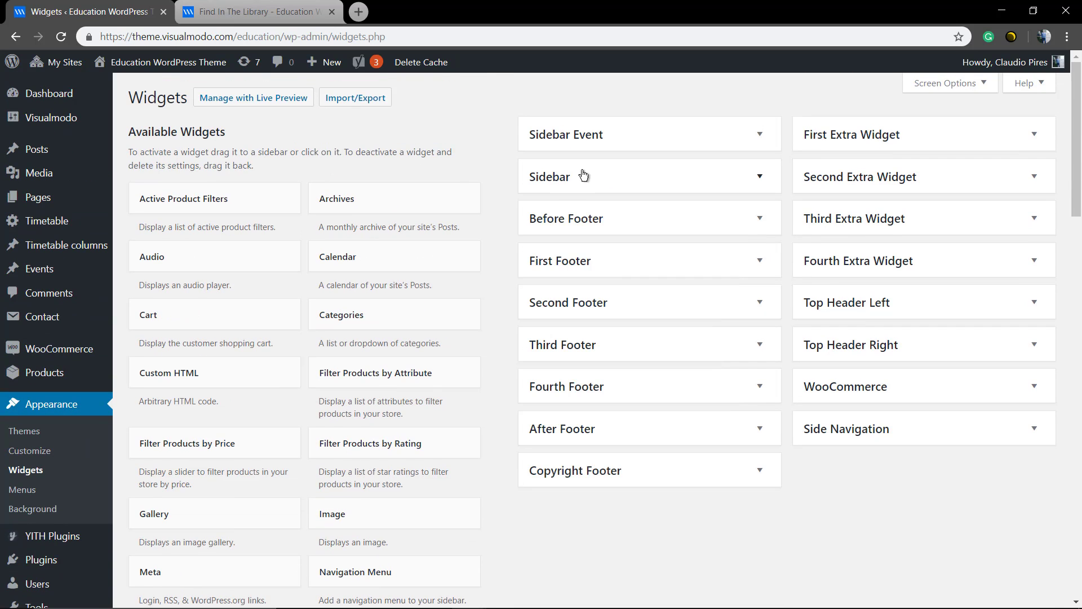
pyautogui.click(827, 389)
pyautogui.scroll(-4, 821, 406)
pyautogui.scroll(3, 821, 443)
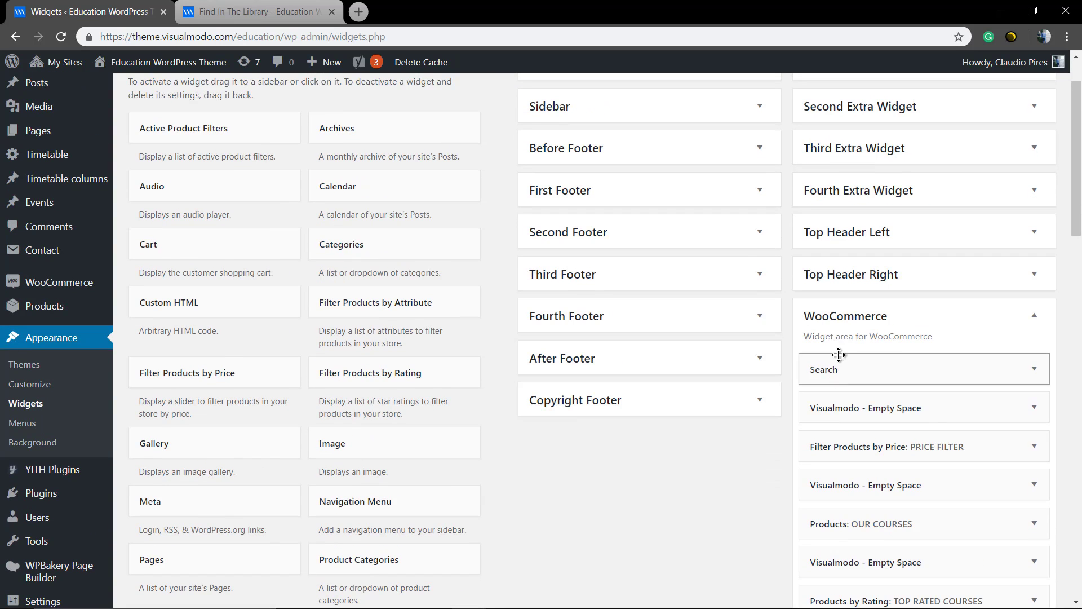
pyautogui.click(838, 320)
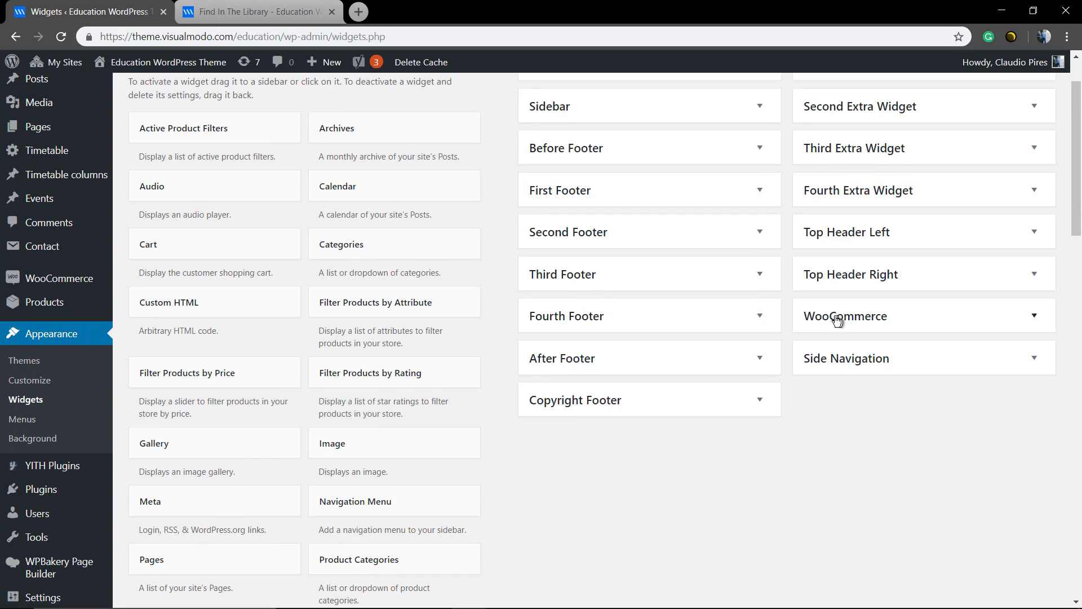
pyautogui.click(826, 361)
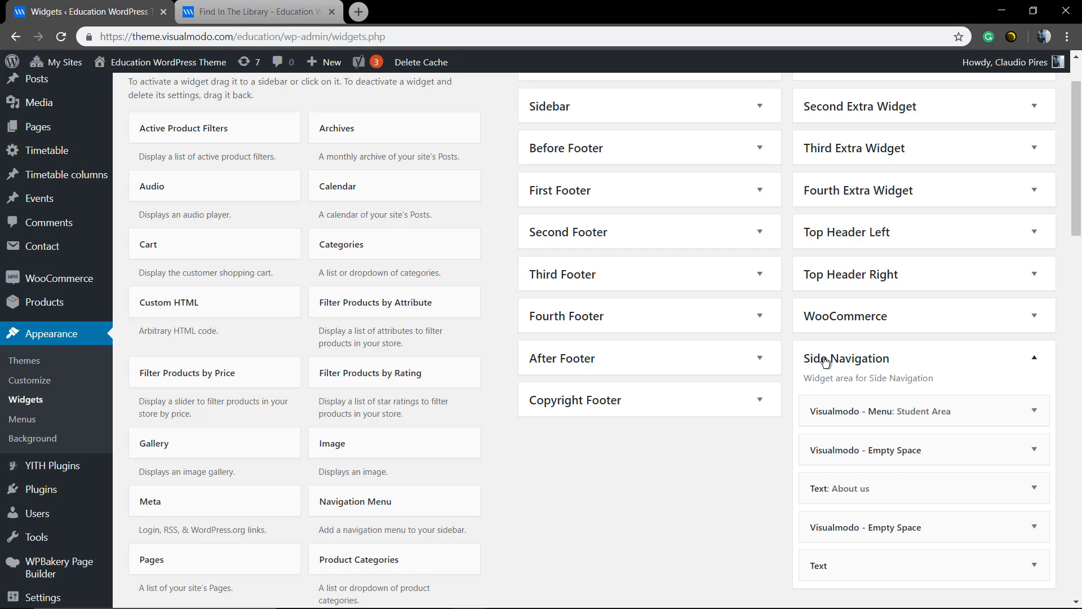
pyautogui.click(825, 362)
pyautogui.scroll(2, 781, 427)
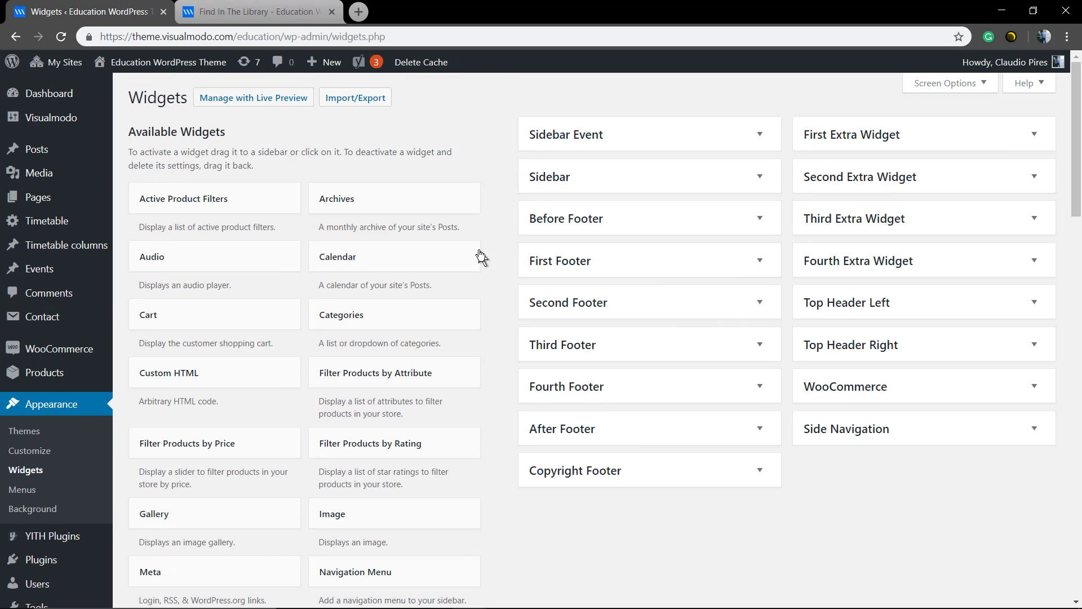
# Look over the 'Find In The Library' page, then the site's home page via the Education logo.
pyautogui.click(265, 12)
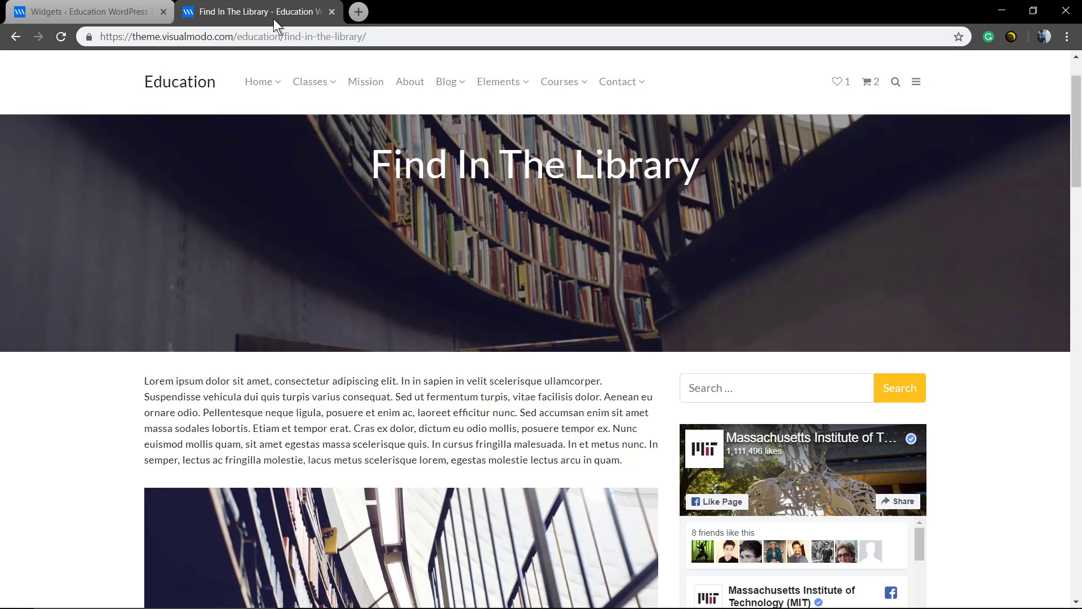
pyautogui.moveTo(263, 84)
pyautogui.scroll(-3, 621, 295)
pyautogui.scroll(4, 617, 304)
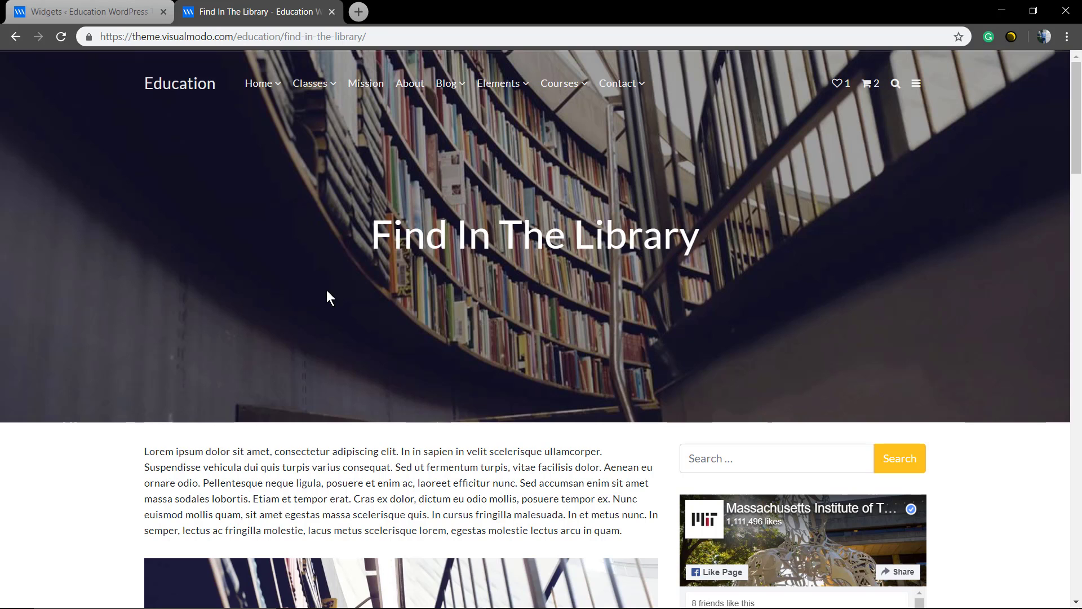
pyautogui.click(186, 86)
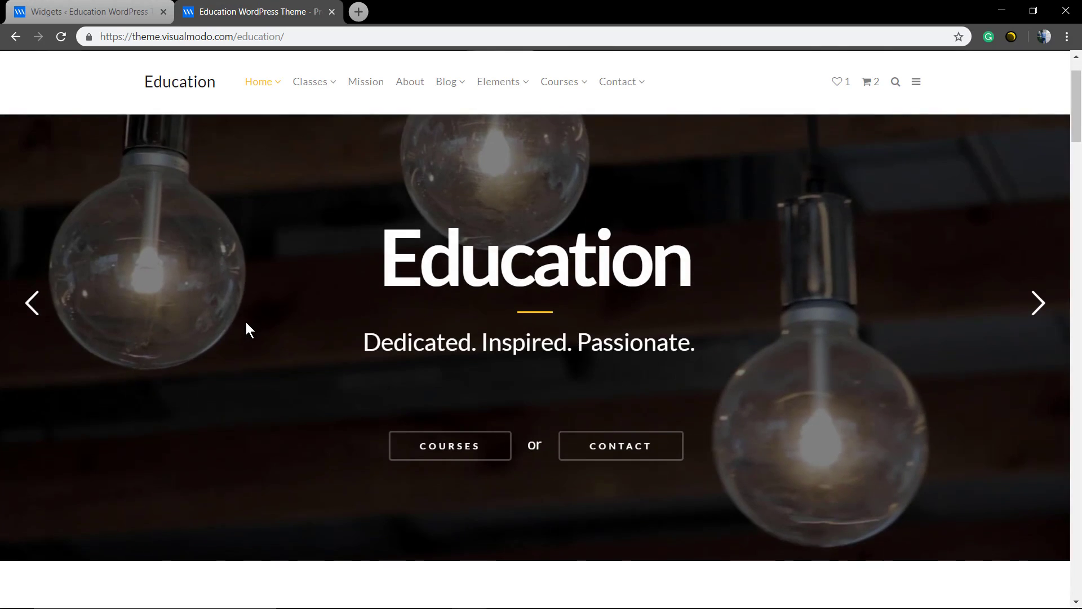
pyautogui.scroll(-7, 246, 322)
pyautogui.scroll(5, 24, 353)
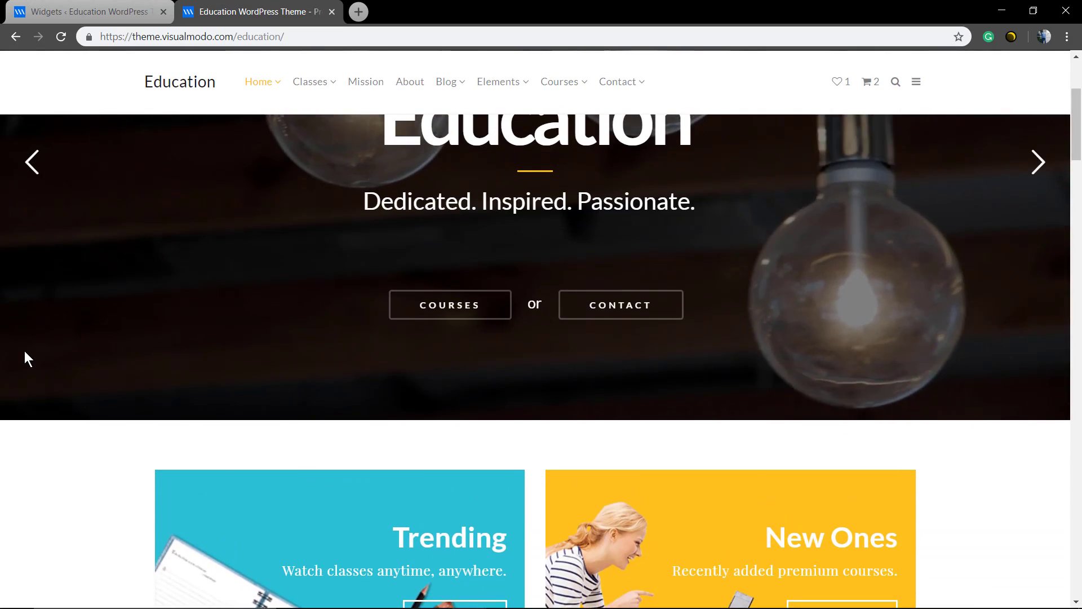
pyautogui.scroll(3, 25, 359)
# From the admin, start a new page with Pages > Add New.
pyautogui.click(85, 18)
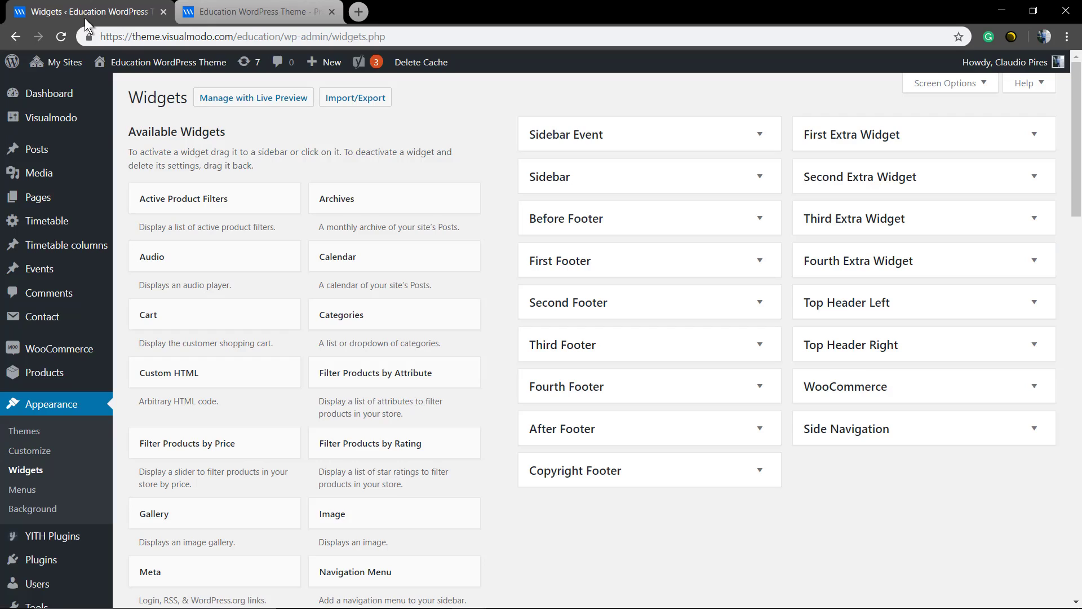
pyautogui.moveTo(62, 210)
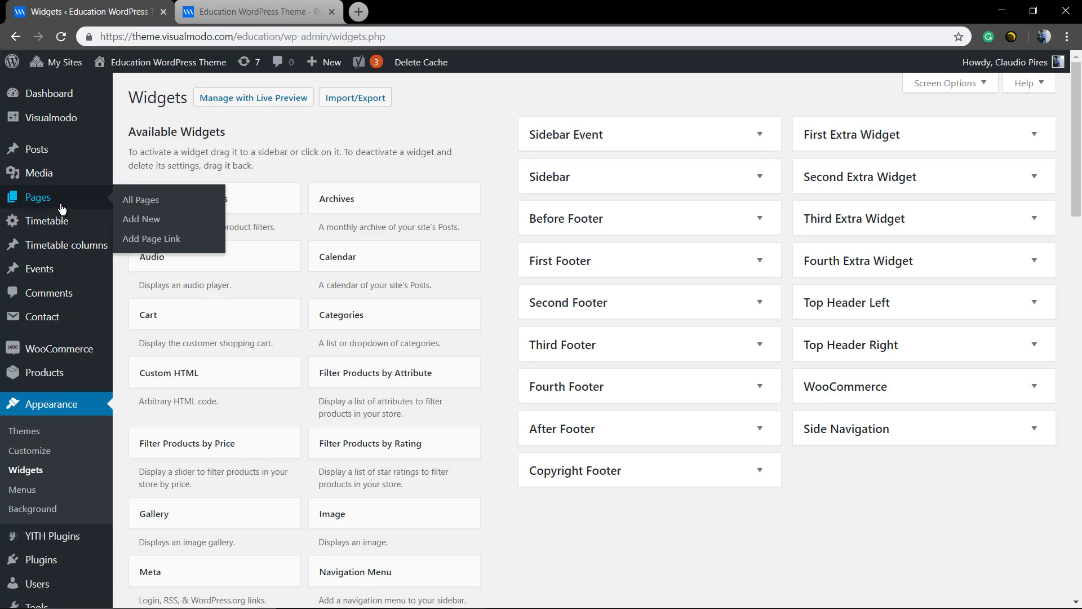
pyautogui.click(140, 221)
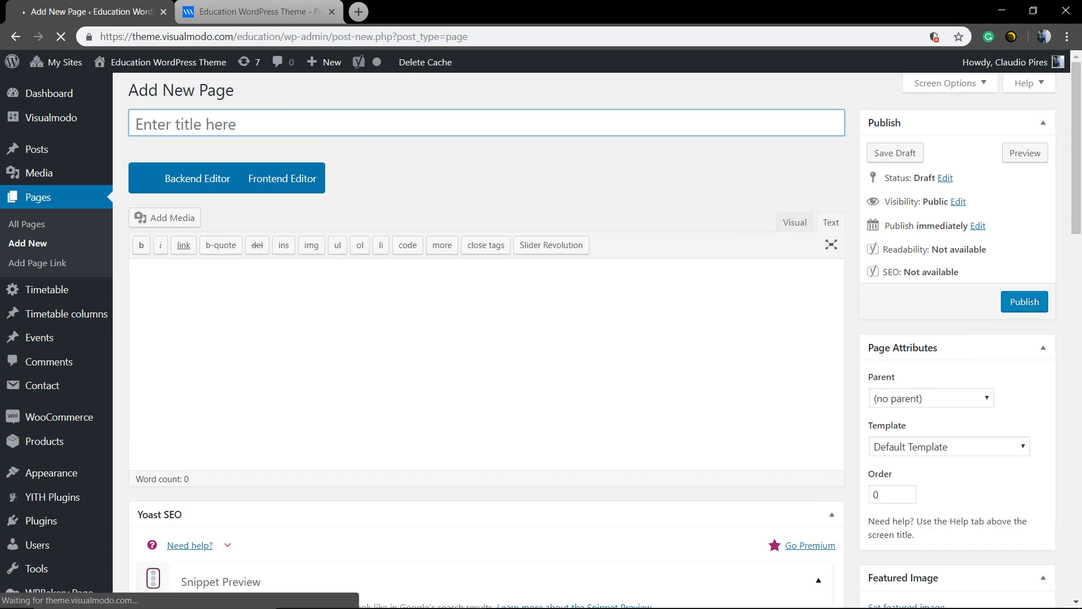
# Title the new page 'Page with Sidebar' and switch the body editor to Visual mode.
pyautogui.write('Page with Sidebar')
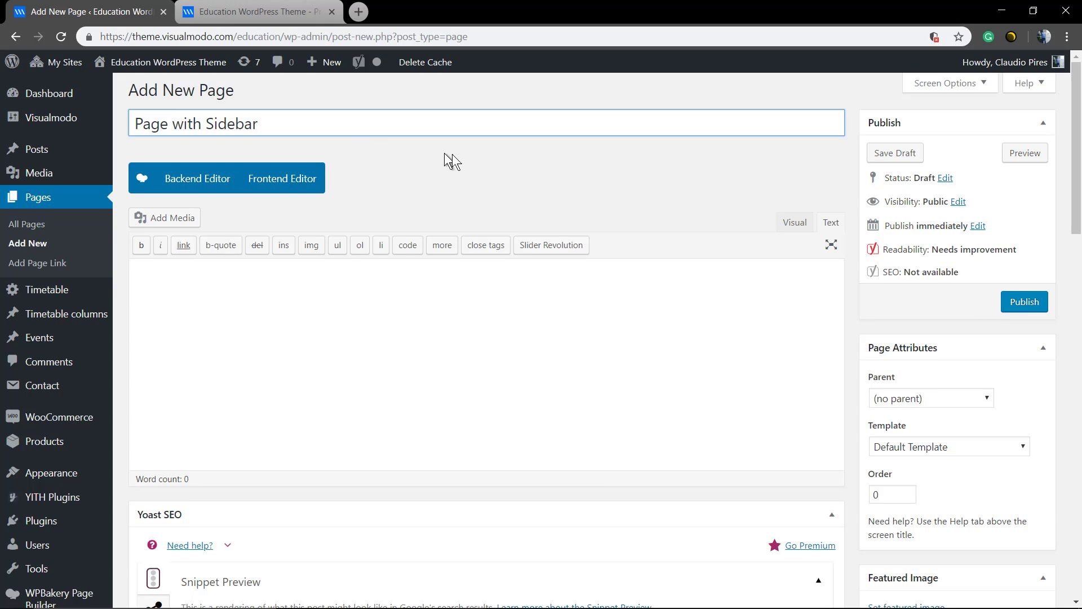
pyautogui.click(795, 222)
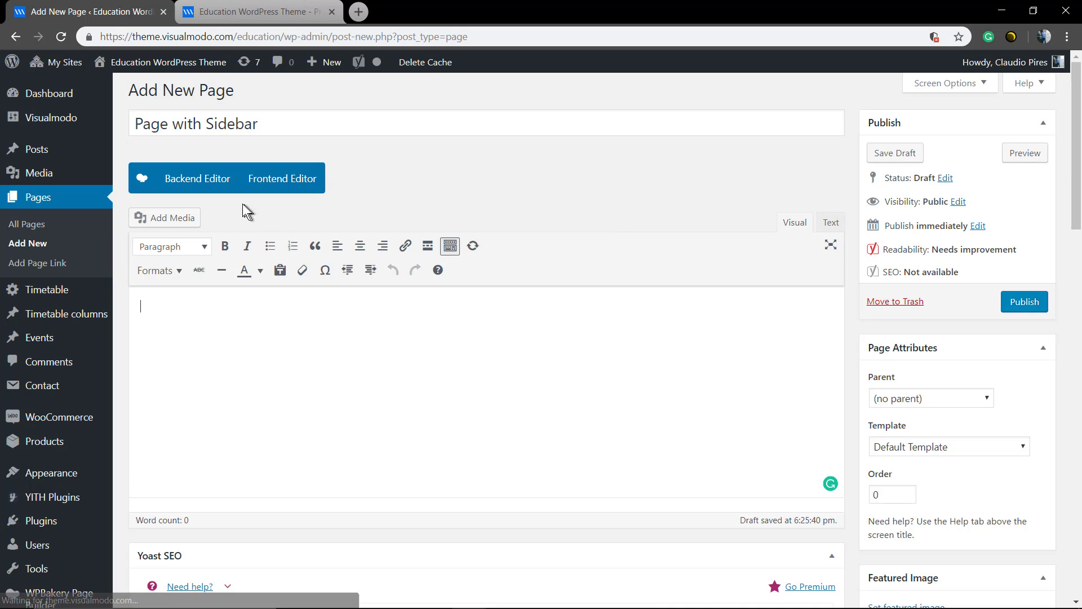
# Switch to the WPBakery Backend Editor and add a row with a 2/3 + 1/3 column layout.
pyautogui.click(184, 181)
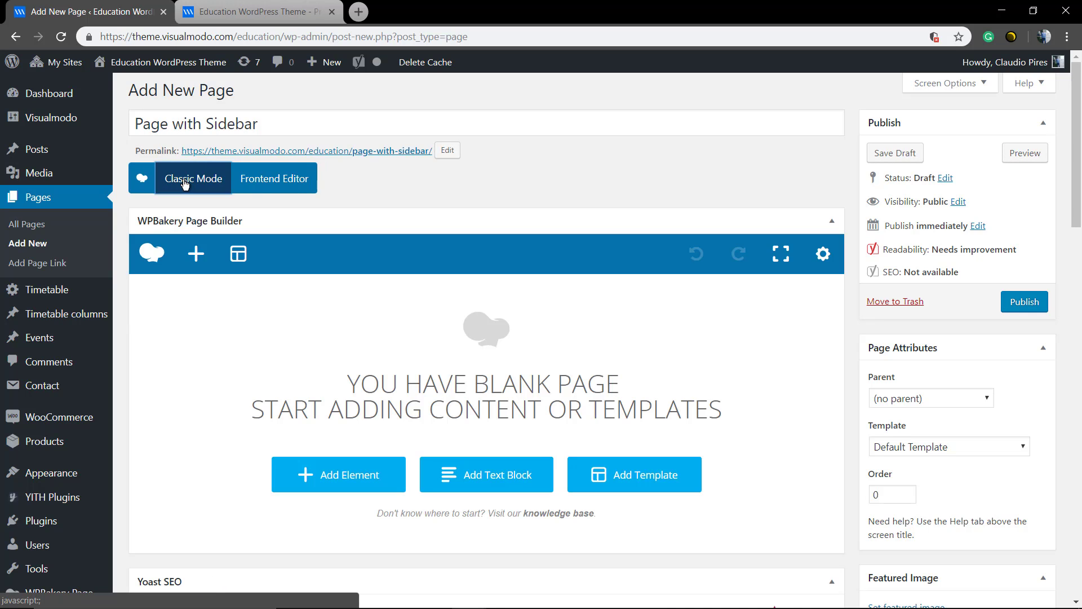
pyautogui.click(197, 255)
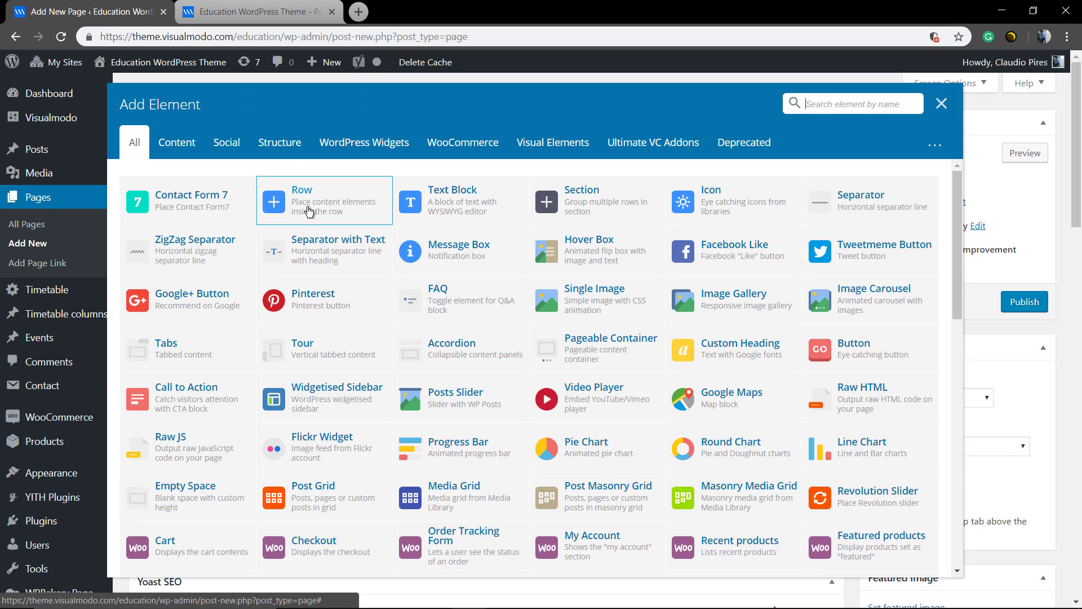
pyautogui.click(310, 214)
pyautogui.moveTo(178, 293)
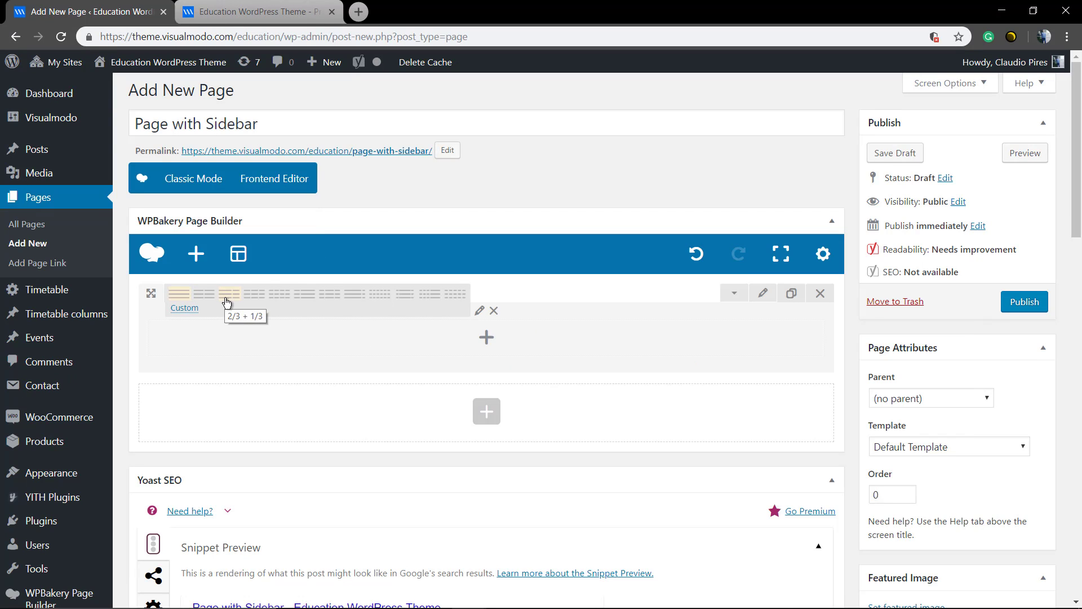
pyautogui.click(227, 294)
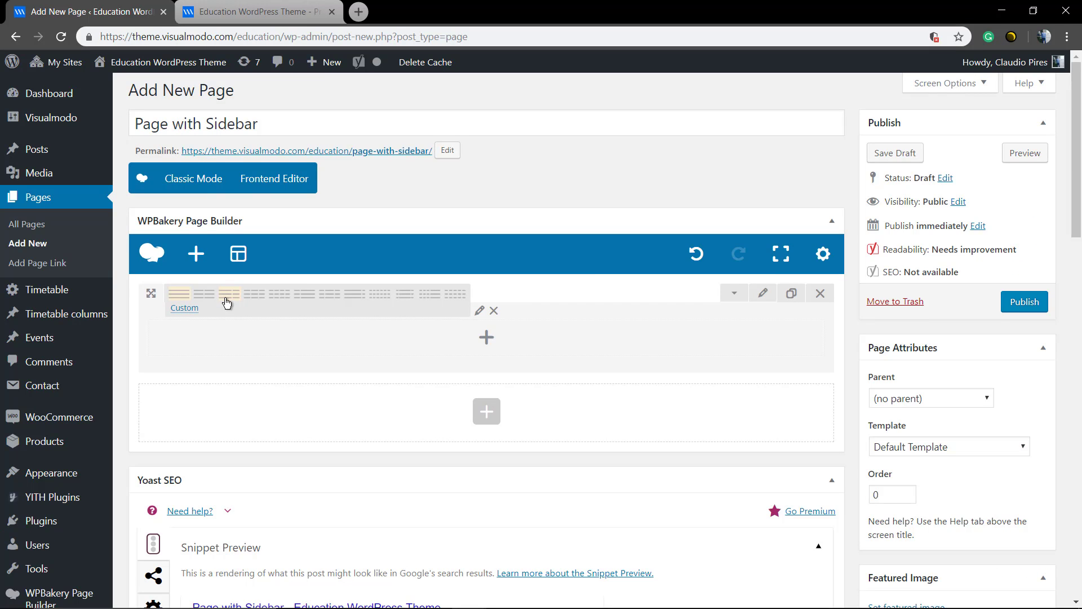
pyautogui.click(226, 299)
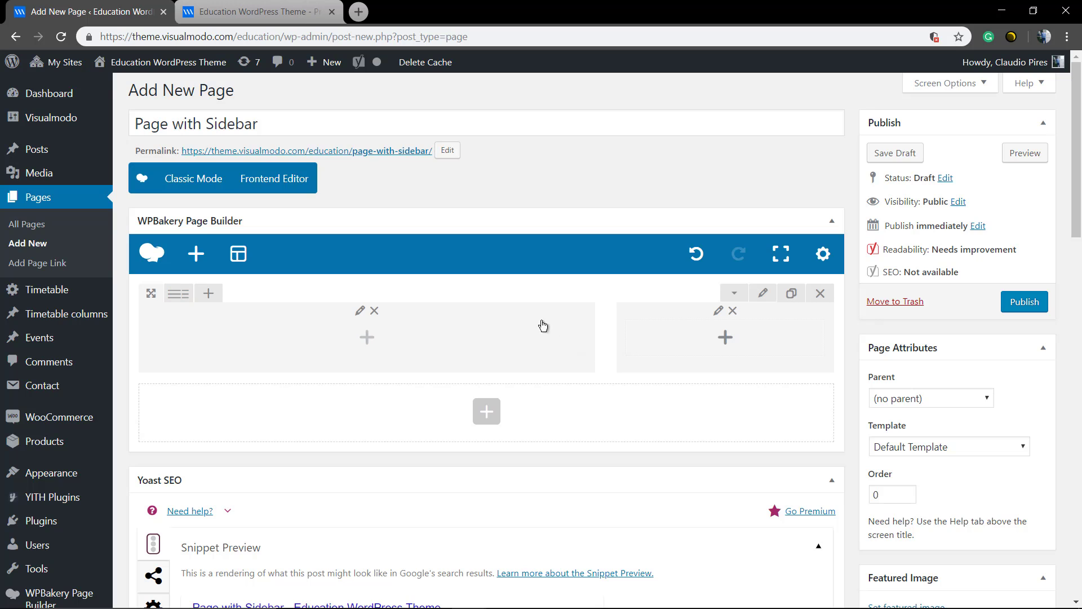
# Add a Text Block with the default sample text to the 2/3 left column.
pyautogui.click(368, 338)
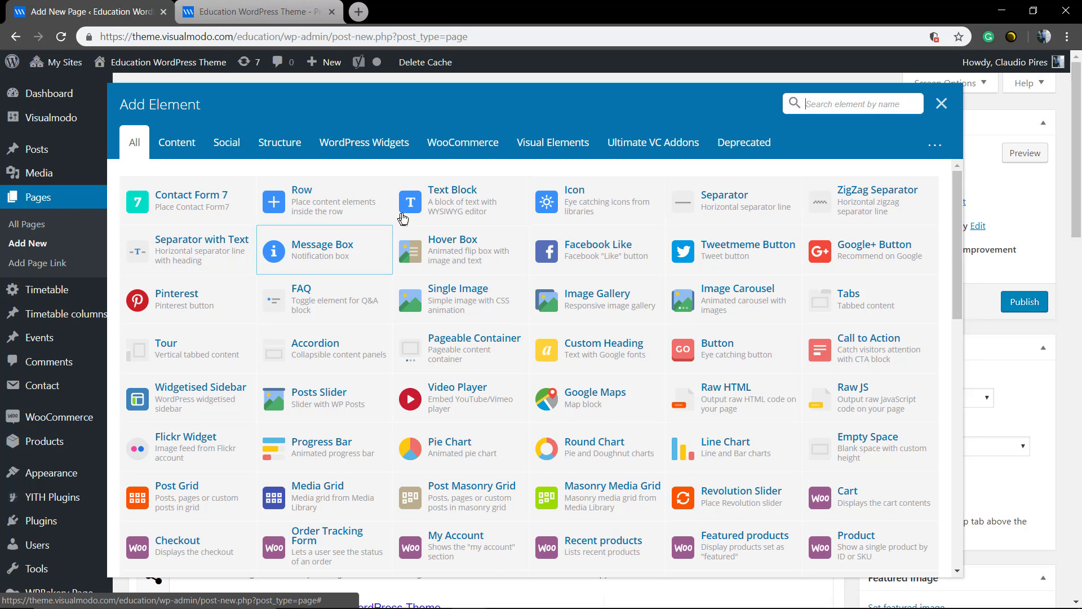
pyautogui.click(421, 217)
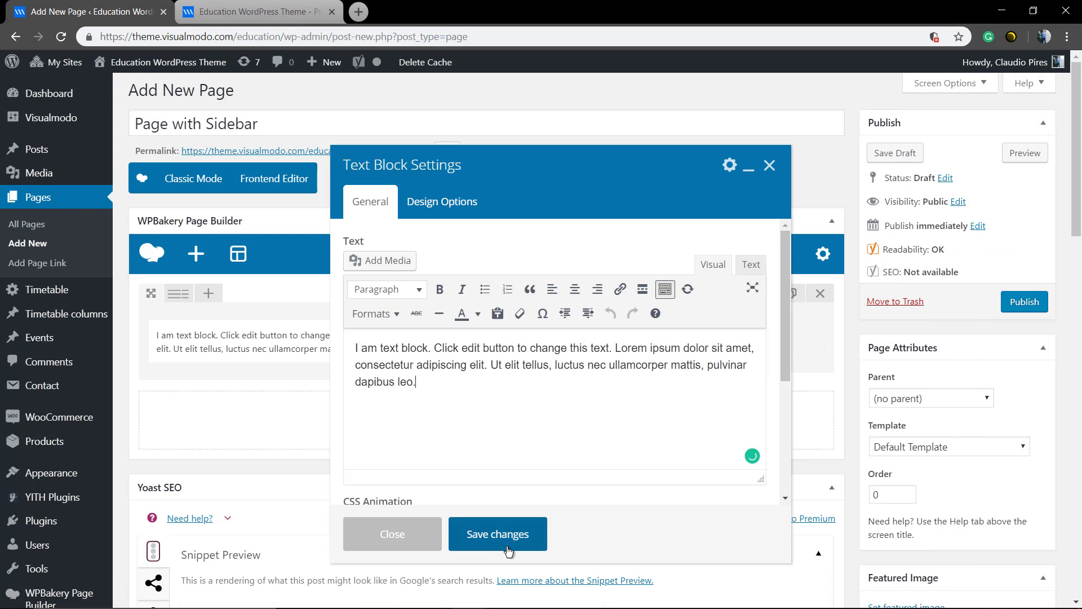
pyautogui.click(497, 534)
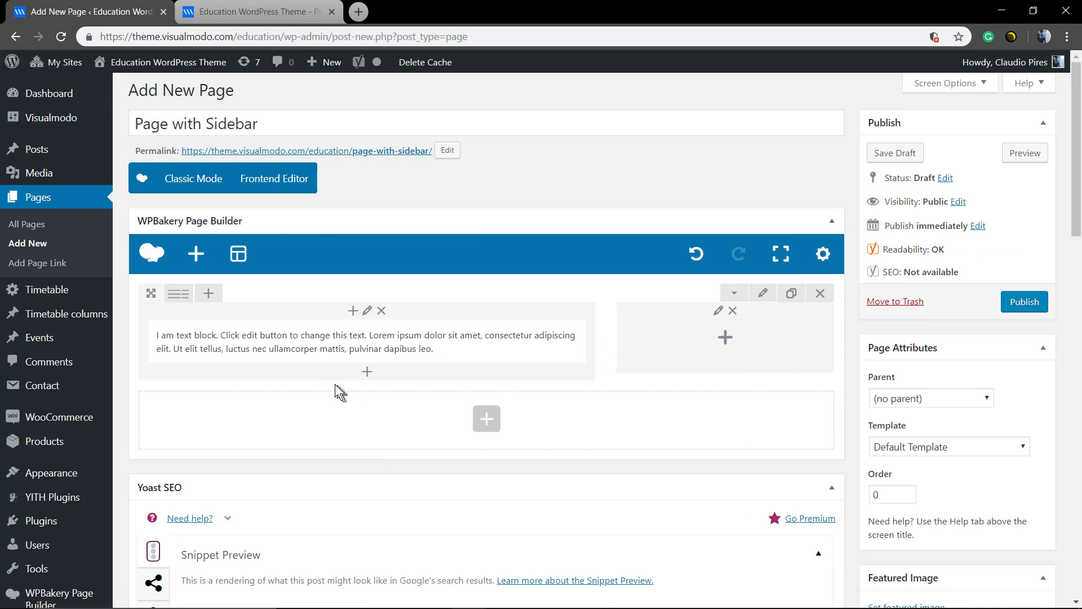
# Add a Widgetised Sidebar showing the 'Sidebar' widget area to the 1/3 right column.
pyautogui.click(726, 340)
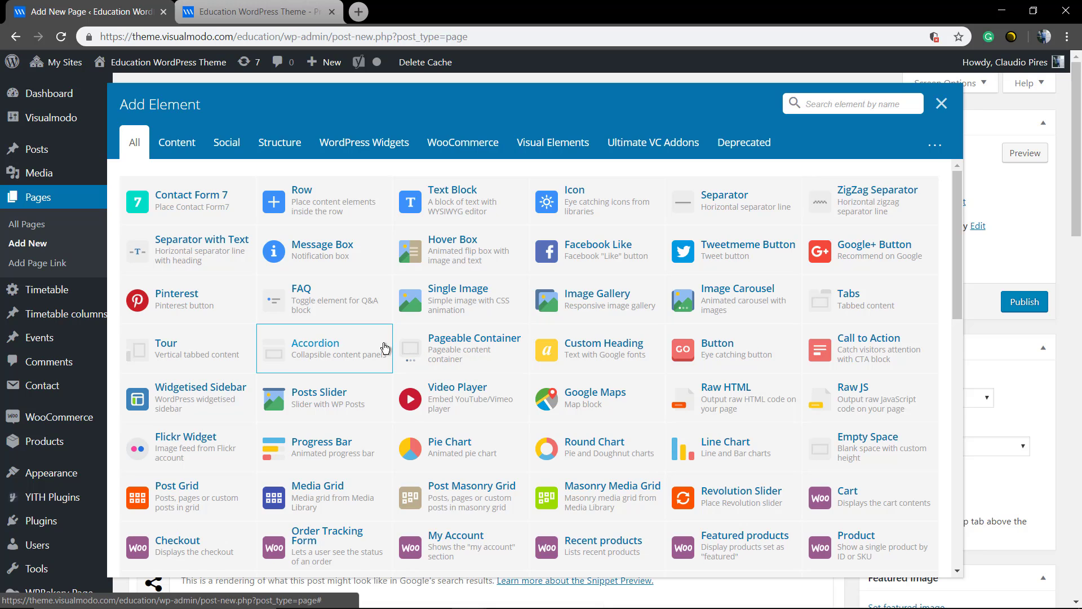
pyautogui.scroll(-1, 385, 348)
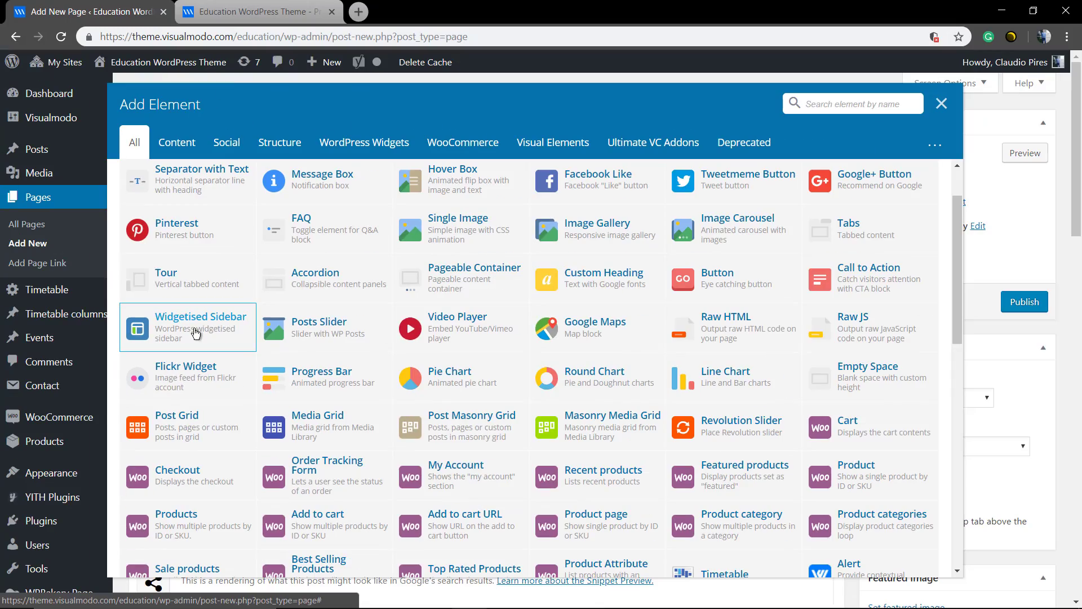
pyautogui.click(198, 338)
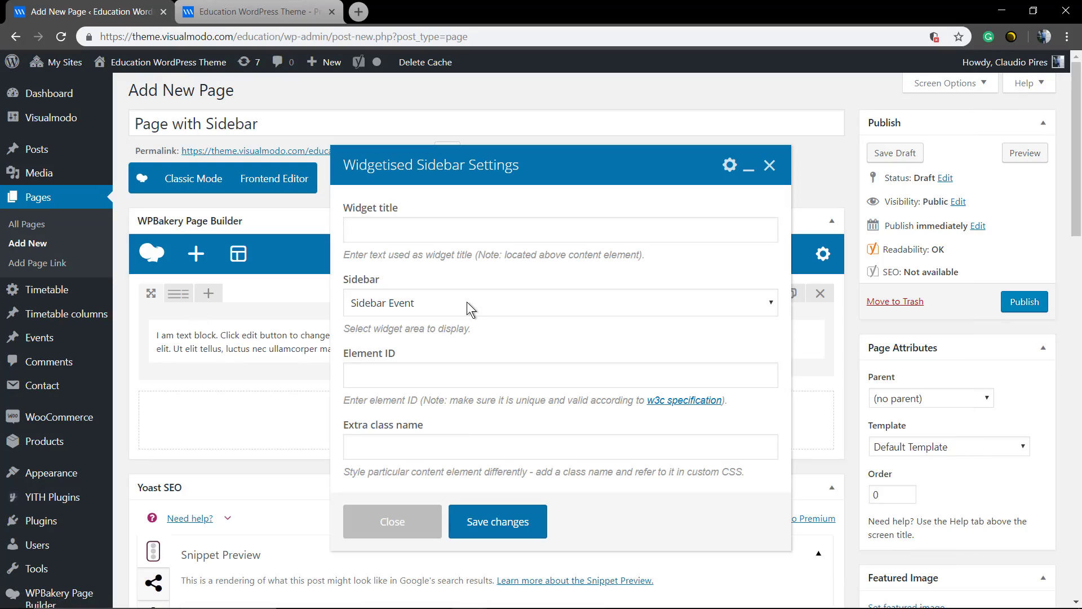
pyautogui.click(406, 303)
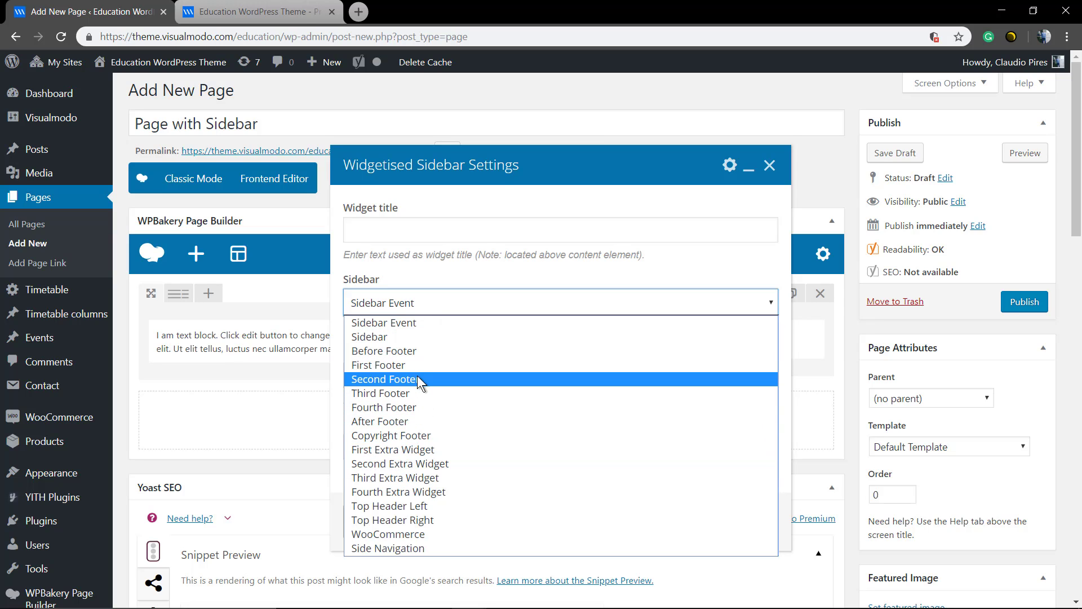
pyautogui.click(368, 337)
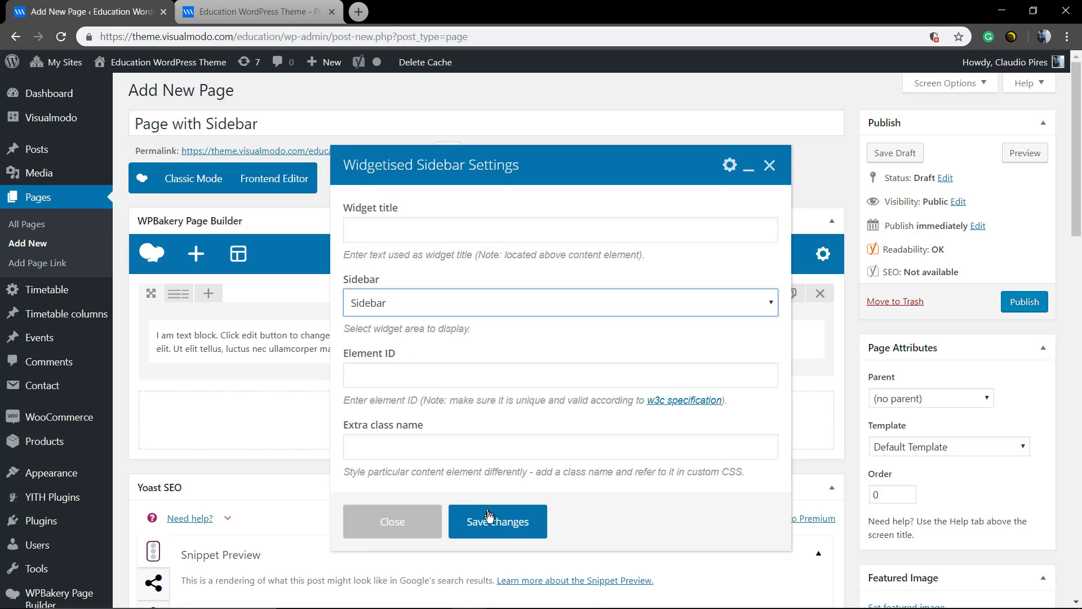
pyautogui.click(490, 534)
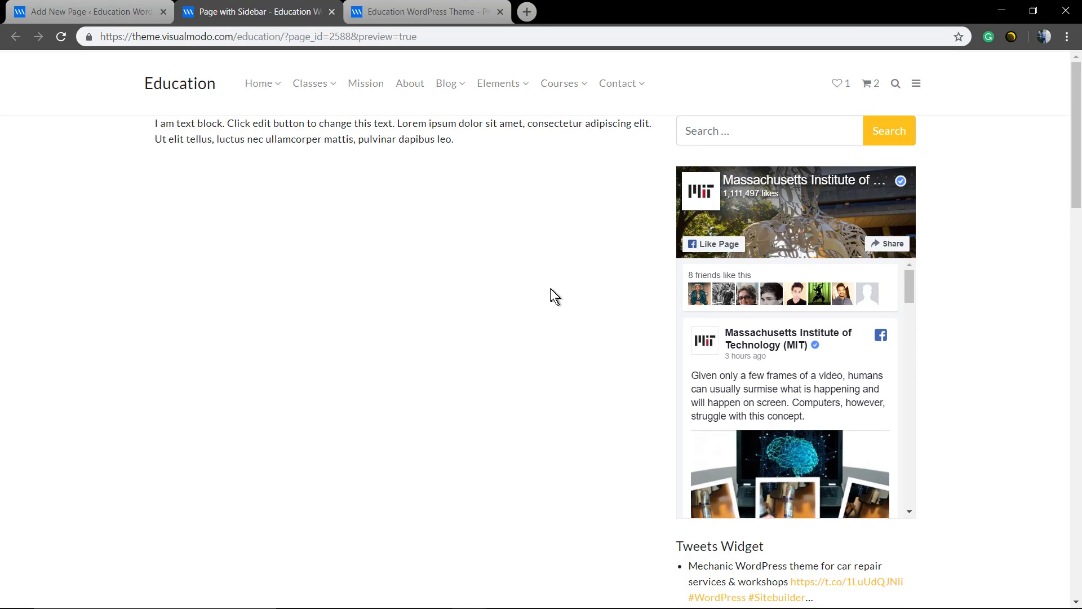
# Scroll through the preview's text block and sidebar widgets, then go back to the Add New Page editor.
pyautogui.click(85, 8)
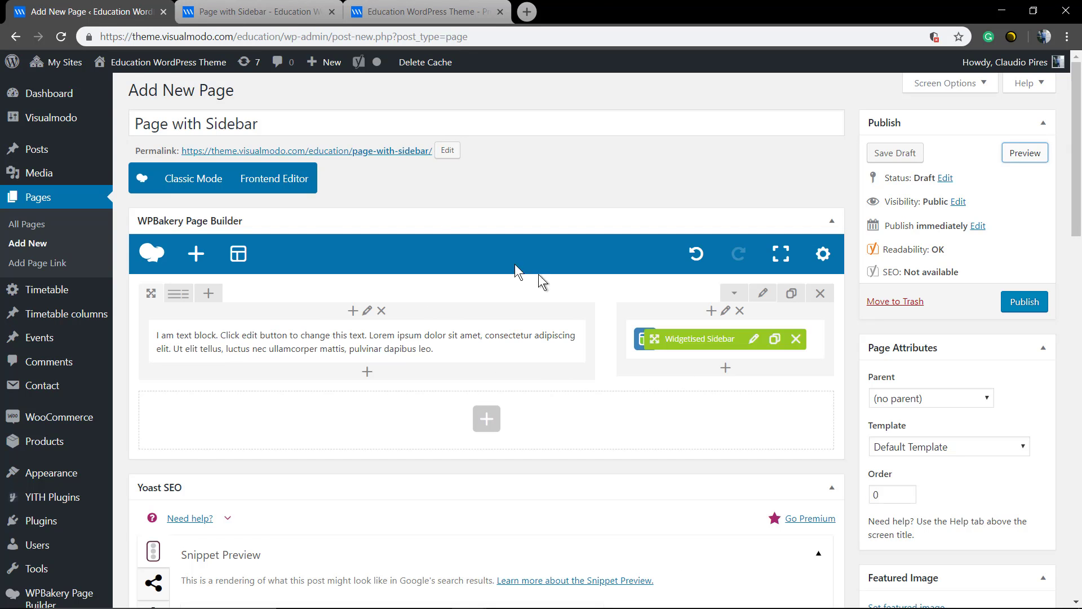
pyautogui.click(272, 15)
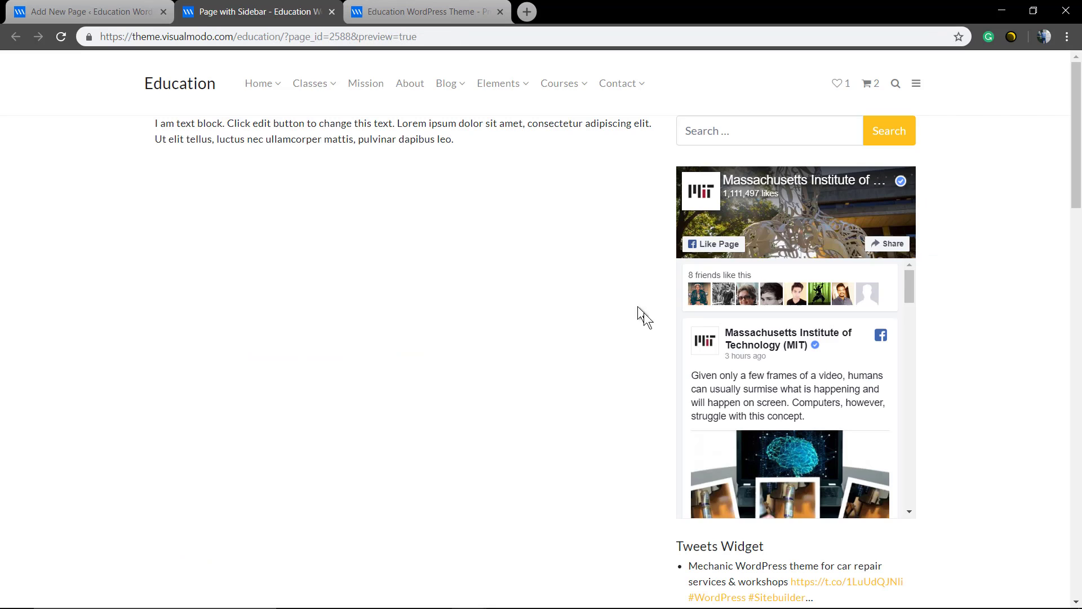
pyautogui.scroll(-8, 633, 337)
pyautogui.scroll(-10, 606, 330)
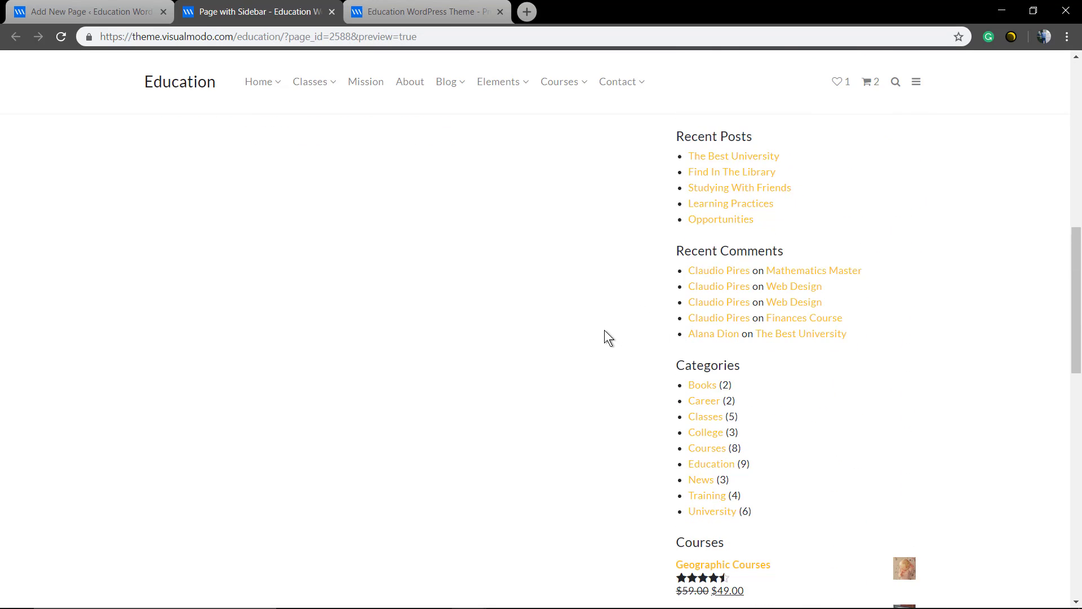
pyautogui.scroll(-2, 604, 329)
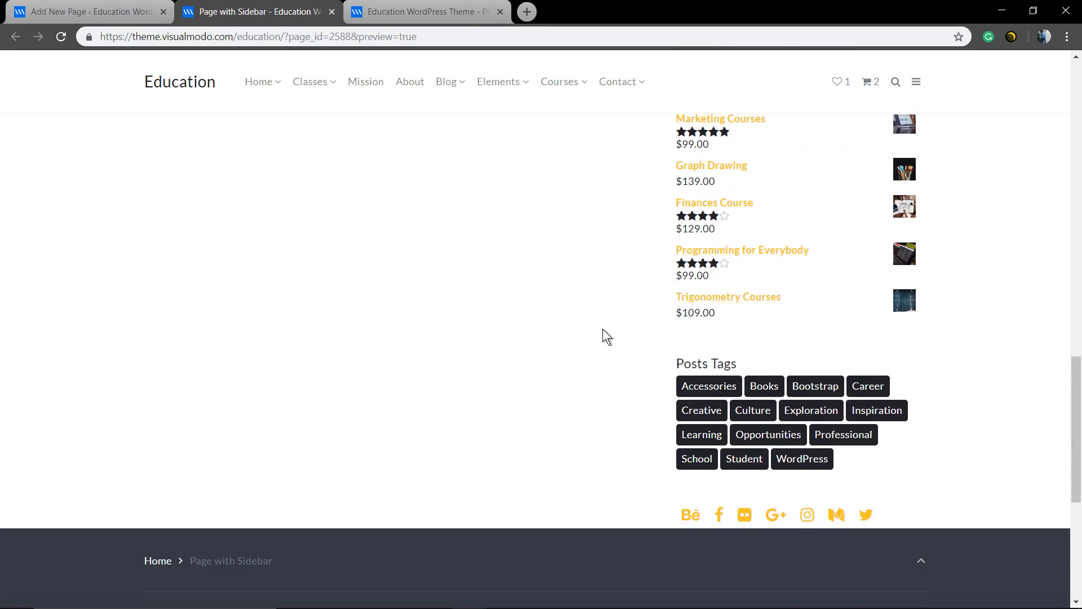
pyautogui.scroll(12, 603, 329)
pyautogui.scroll(6, 601, 327)
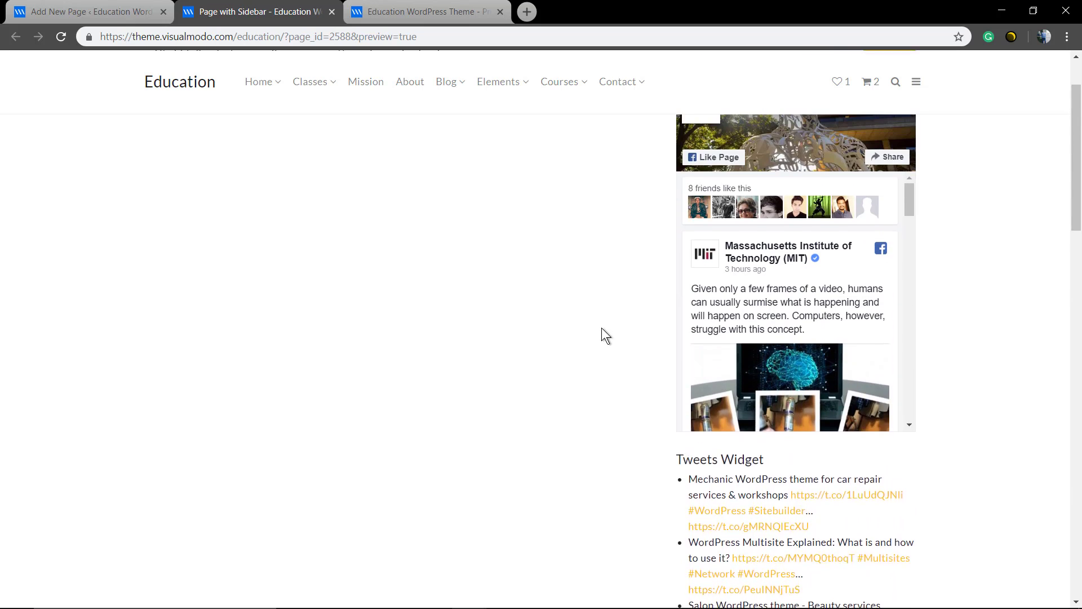
pyautogui.scroll(-6, 557, 294)
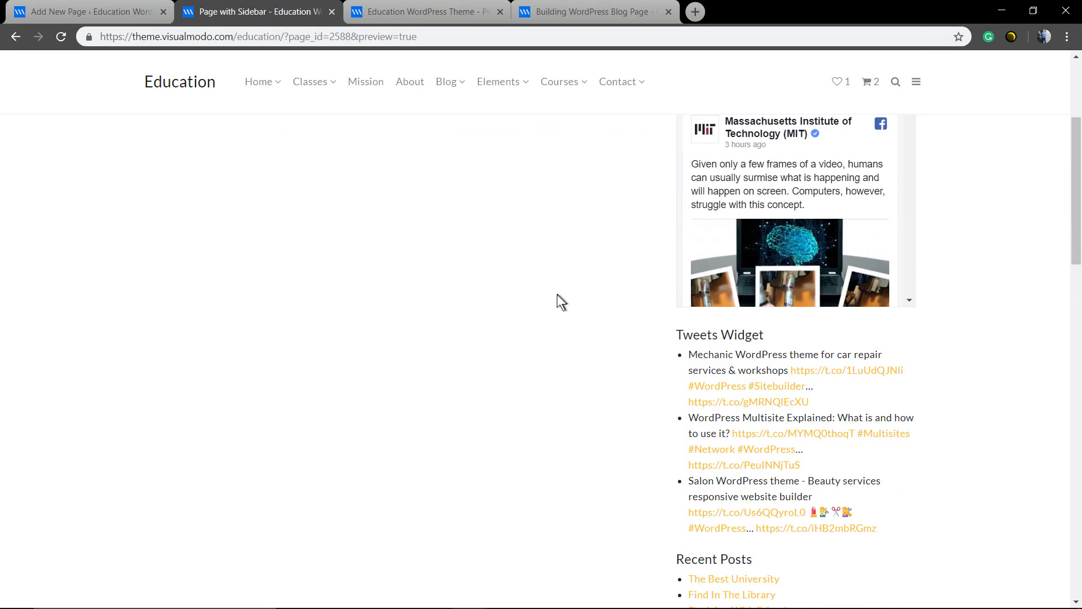
pyautogui.scroll(6, 556, 296)
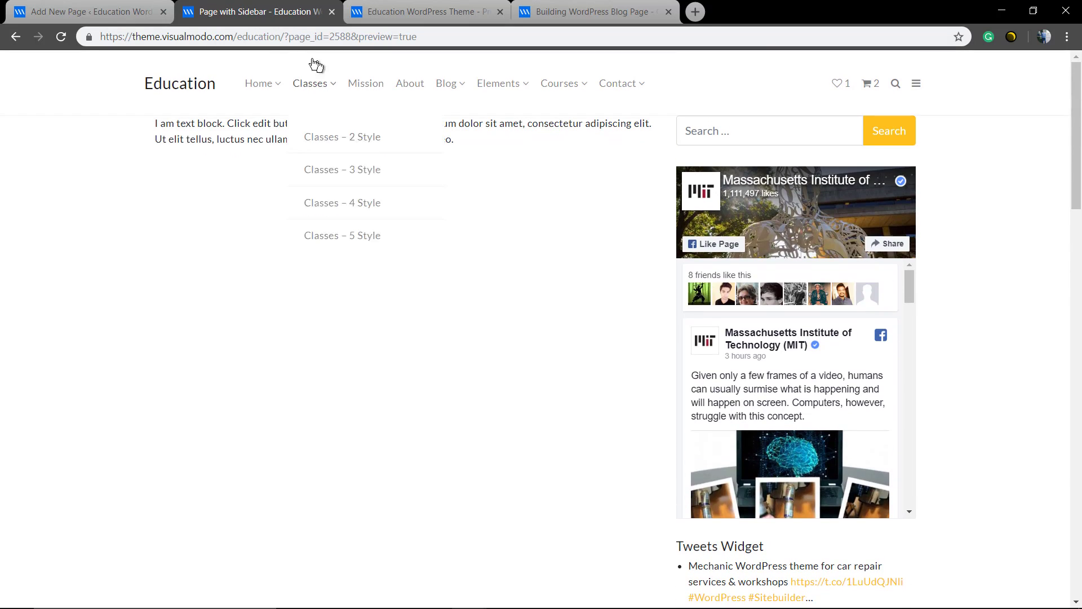
pyautogui.click(76, 16)
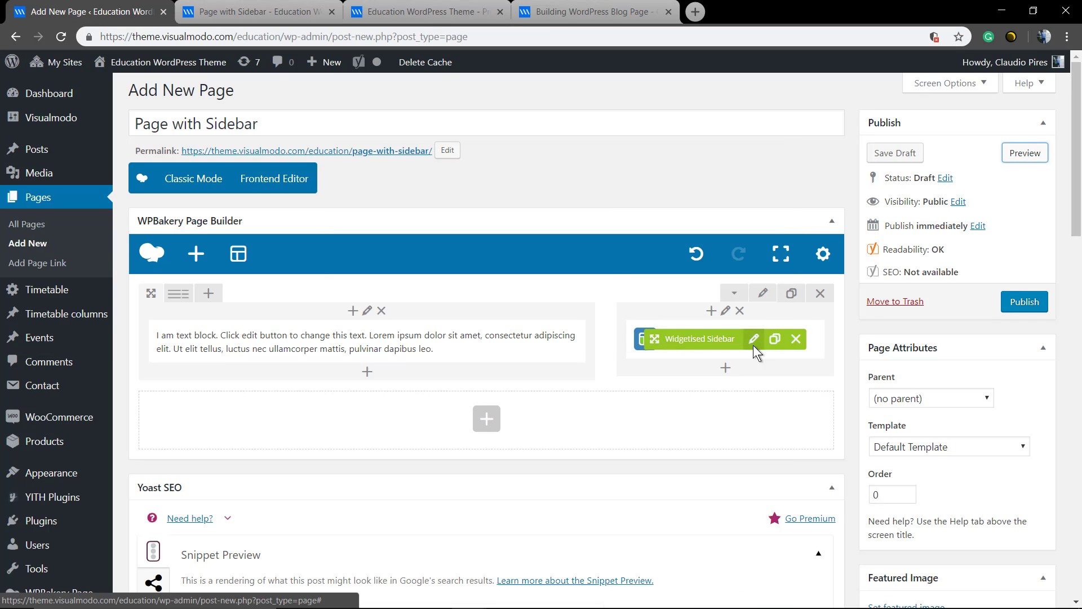
# Change the Widgetised Sidebar's extra class name to 'widget-area', save, and preview the page.
pyautogui.click(754, 339)
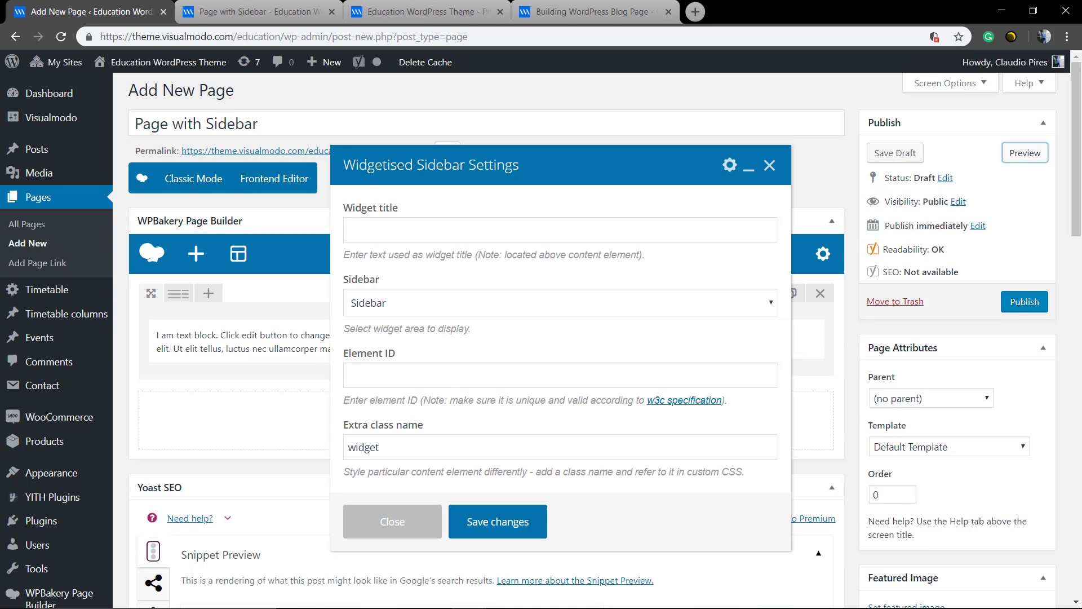
pyautogui.scroll(-1, 414, 440)
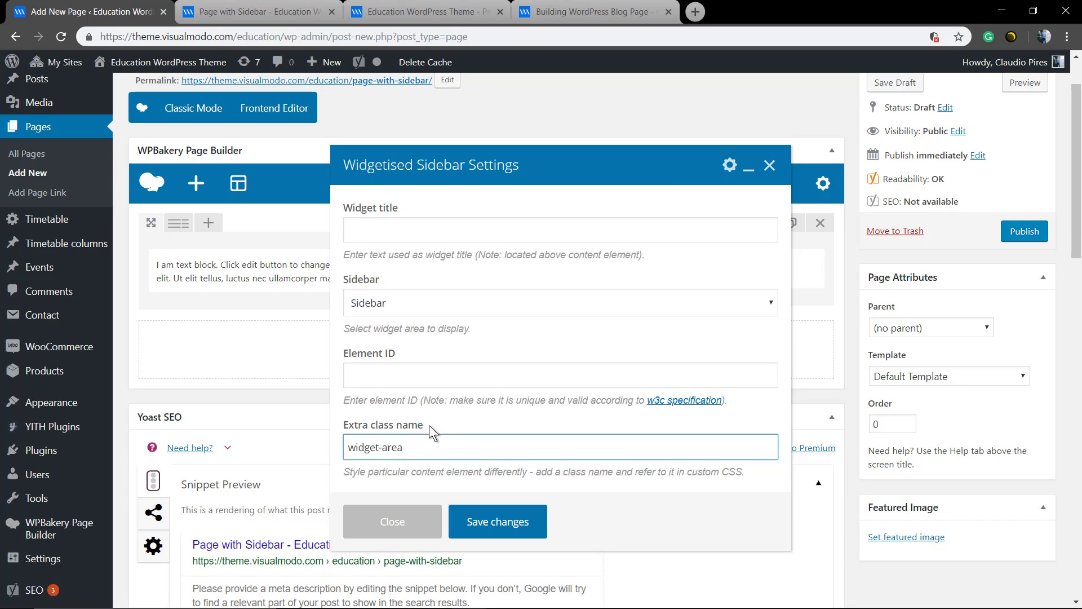
pyautogui.tripleClick(410, 426)
pyautogui.click(457, 428)
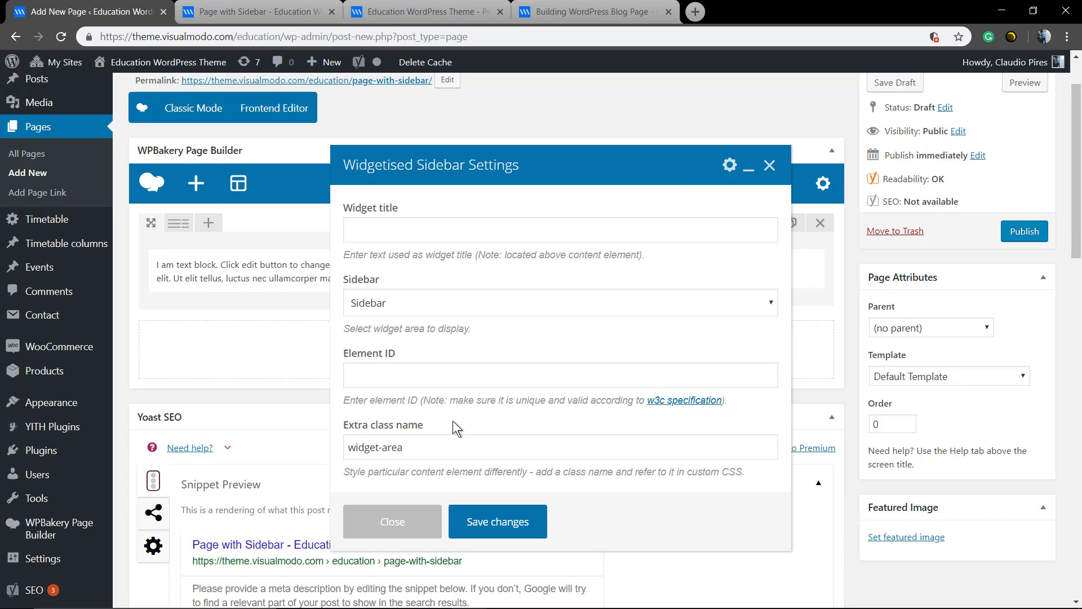
pyautogui.click(475, 536)
pyautogui.scroll(1, 901, 220)
pyautogui.click(1018, 161)
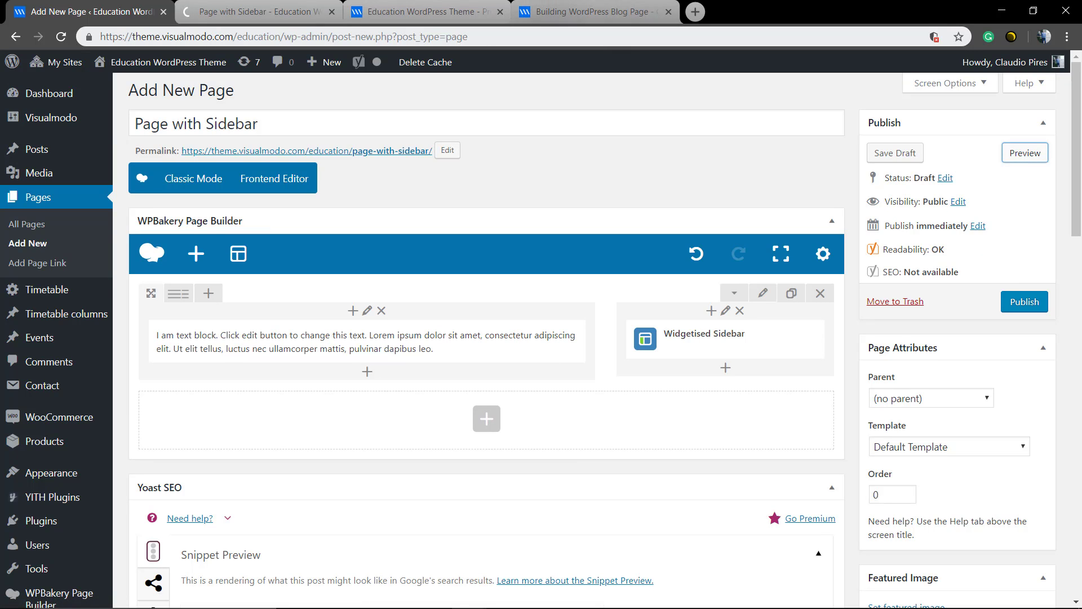
# Scroll the preview to check the Facebook feed between the Search and Tweets widgets.
pyautogui.click(259, 11)
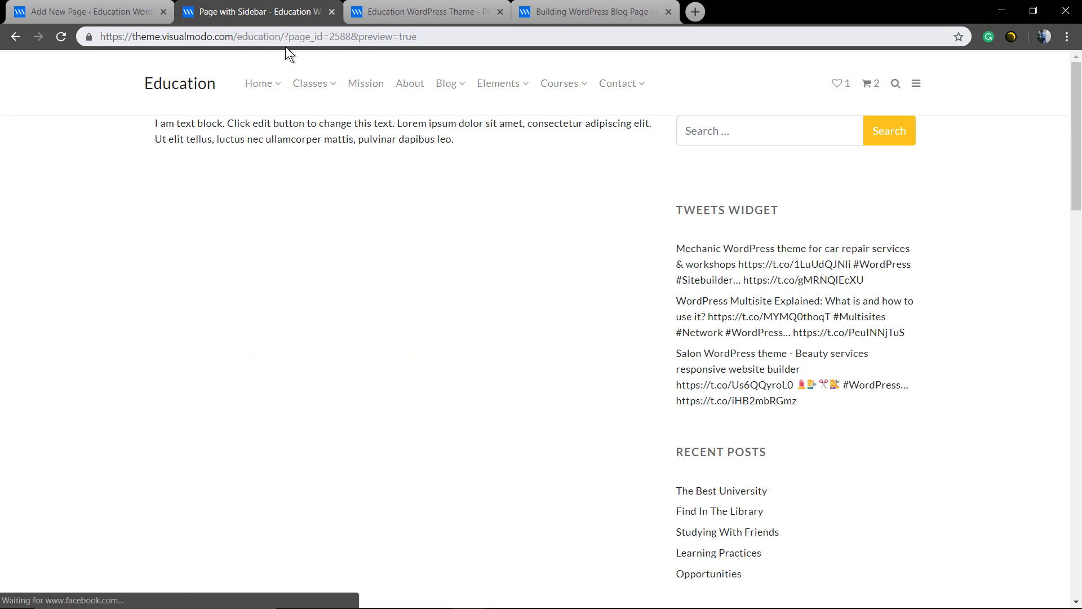
pyautogui.scroll(-5, 497, 267)
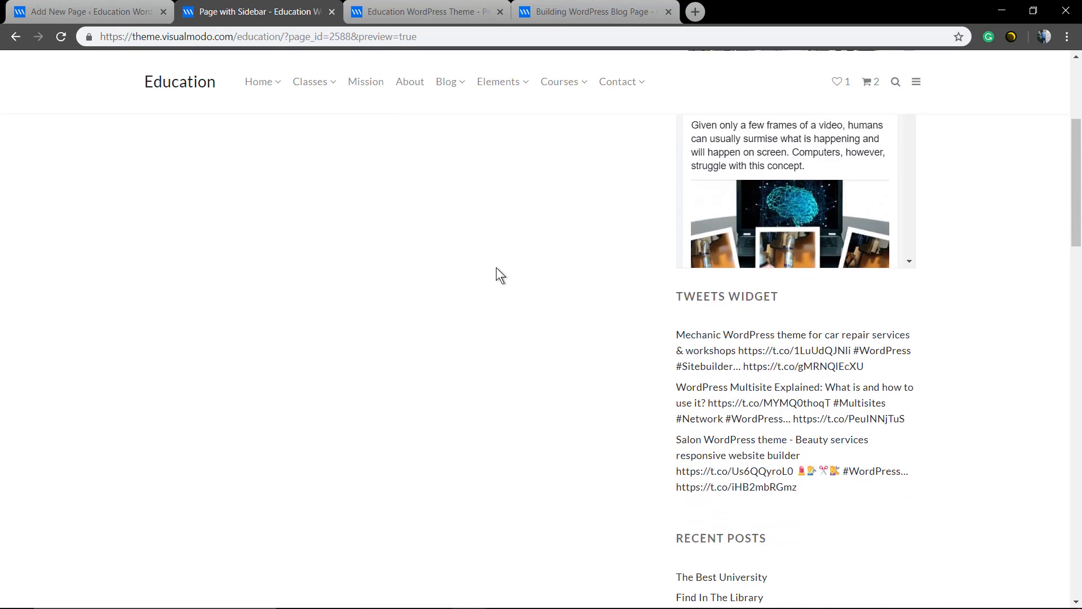
pyautogui.scroll(7, 496, 268)
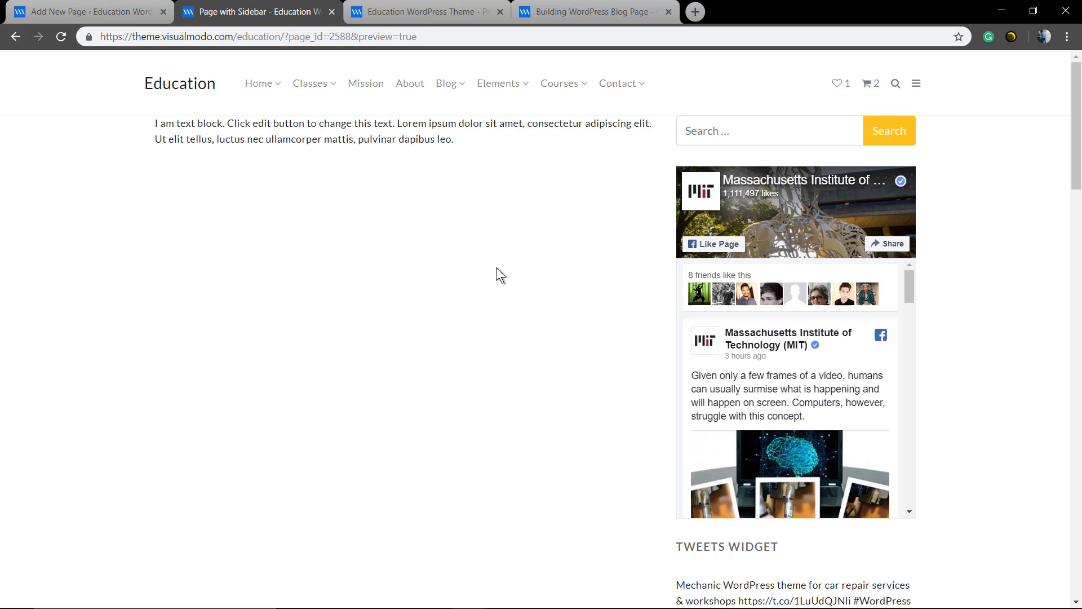
# Make the row 1/3+1/3+1/3, sidebar in column three and a cloned text block in column two.
pyautogui.click(86, 10)
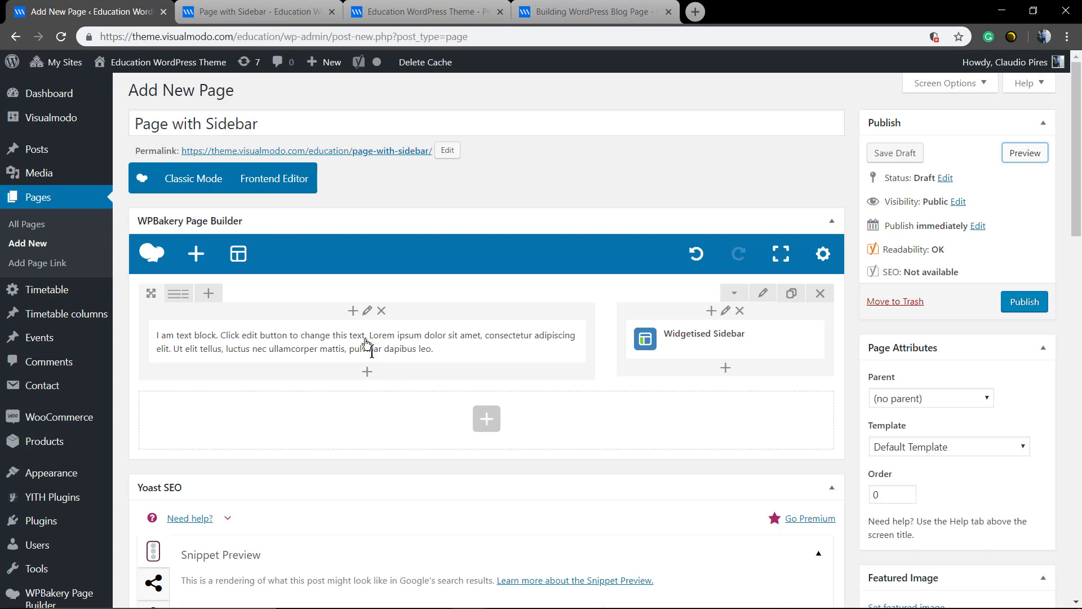
pyautogui.scroll(-4, 500, 358)
pyautogui.scroll(4, 411, 348)
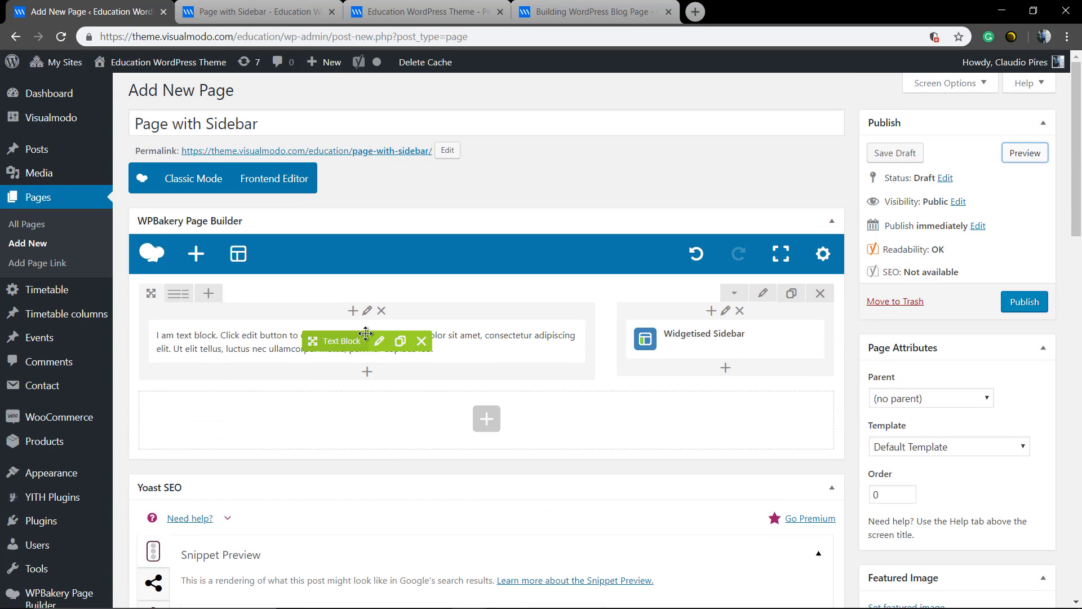
pyautogui.moveTo(180, 299)
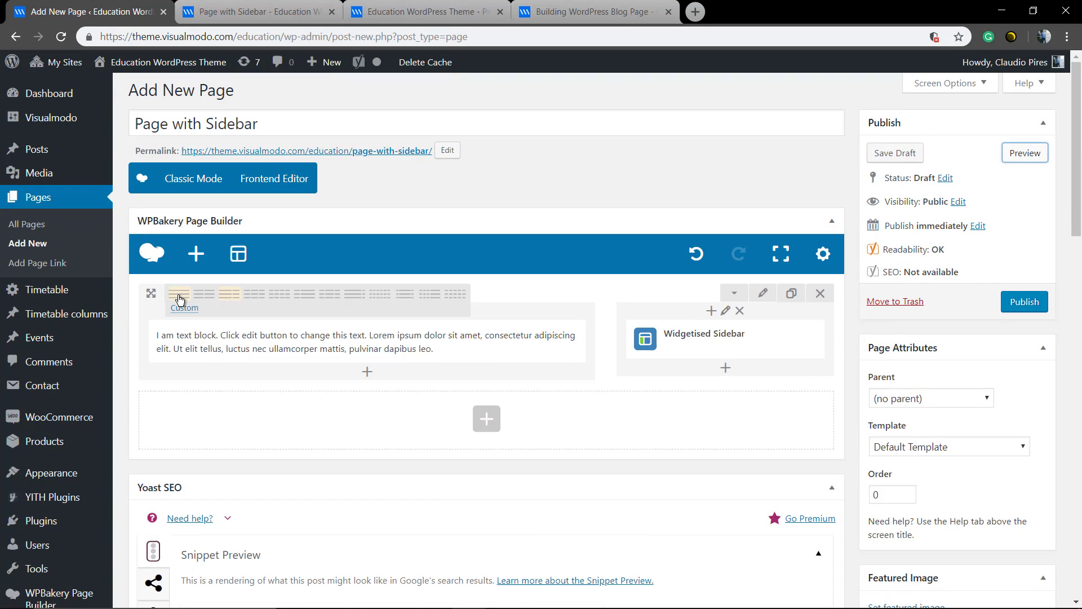
pyautogui.click(264, 299)
pyautogui.moveTo(481, 338); pyautogui.dragTo(727, 336)
pyautogui.click(281, 361)
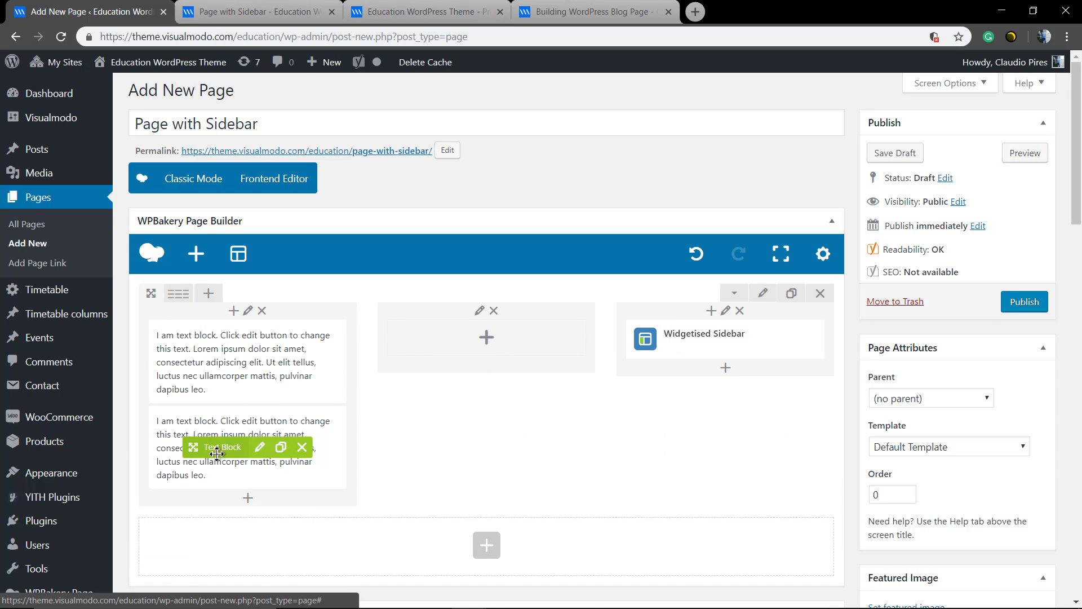
pyautogui.moveTo(220, 448); pyautogui.dragTo(469, 350)
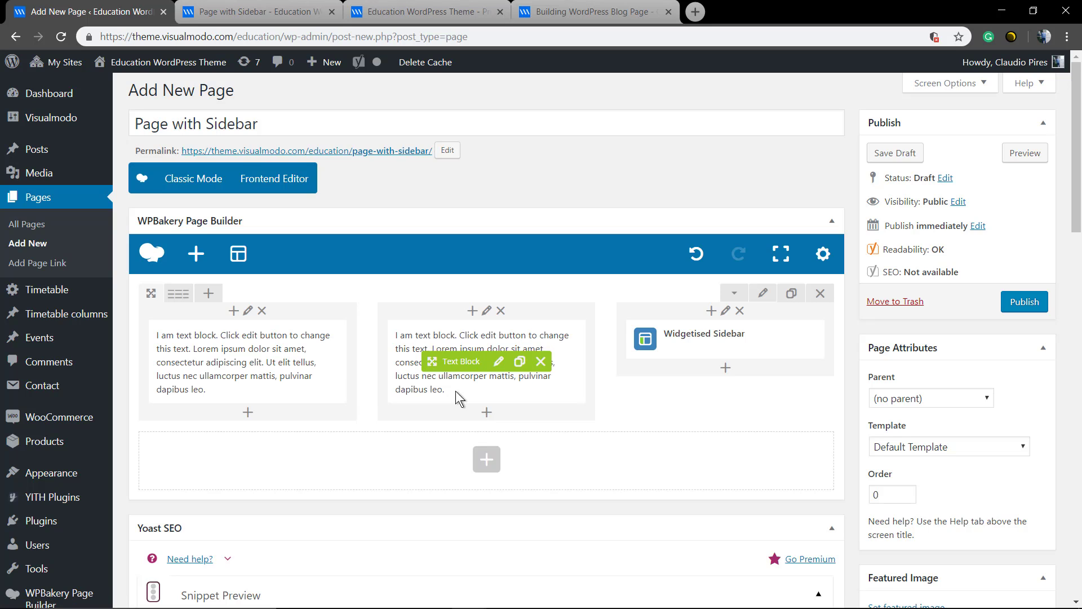
# Preview the three-column page, then return to the editor.
pyautogui.click(1022, 150)
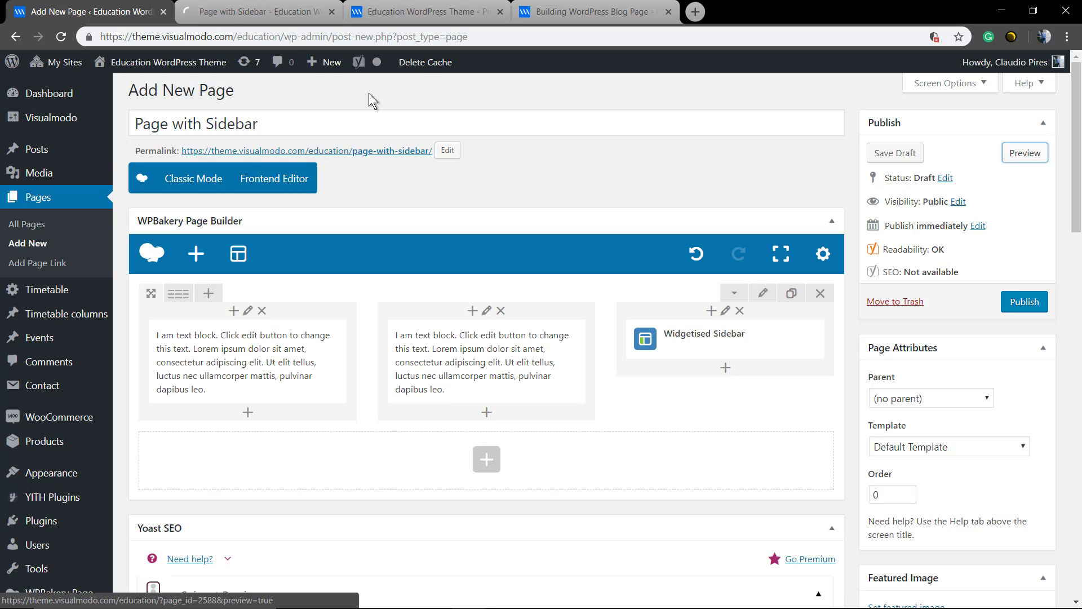
pyautogui.click(225, 17)
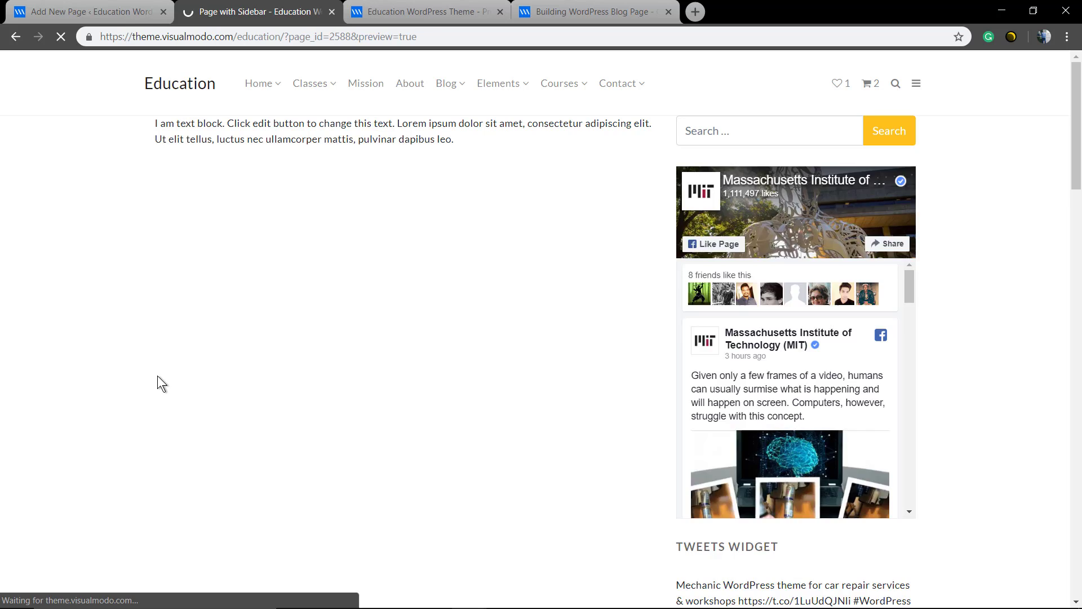
pyautogui.click(116, 10)
# Move the Widgetised Sidebar to the first column and preview the result.
pyautogui.moveTo(663, 318); pyautogui.dragTo(214, 296)
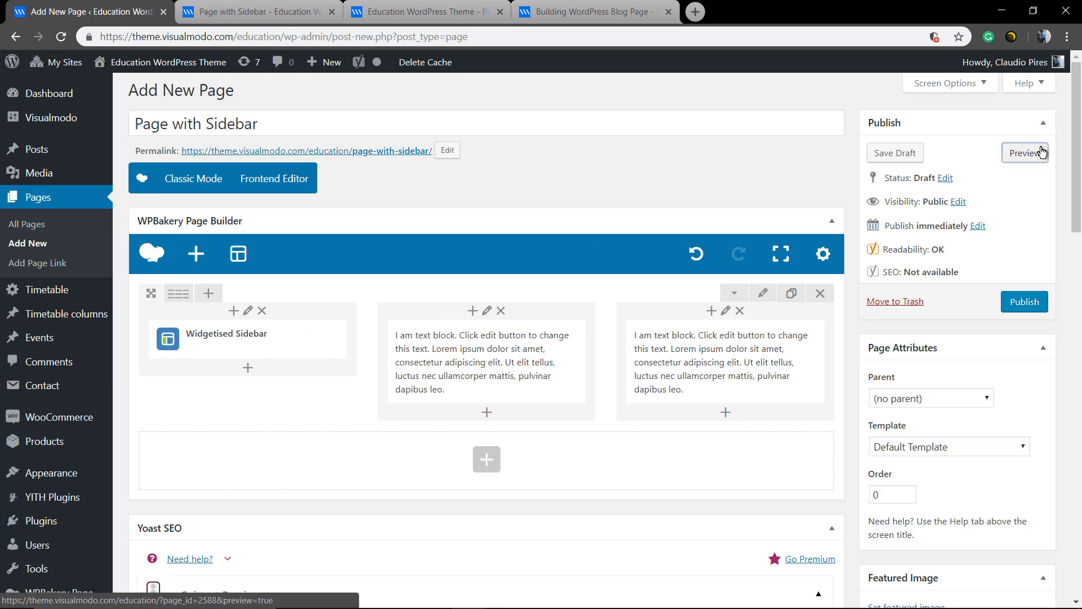
pyautogui.click(1025, 153)
pyautogui.click(242, 12)
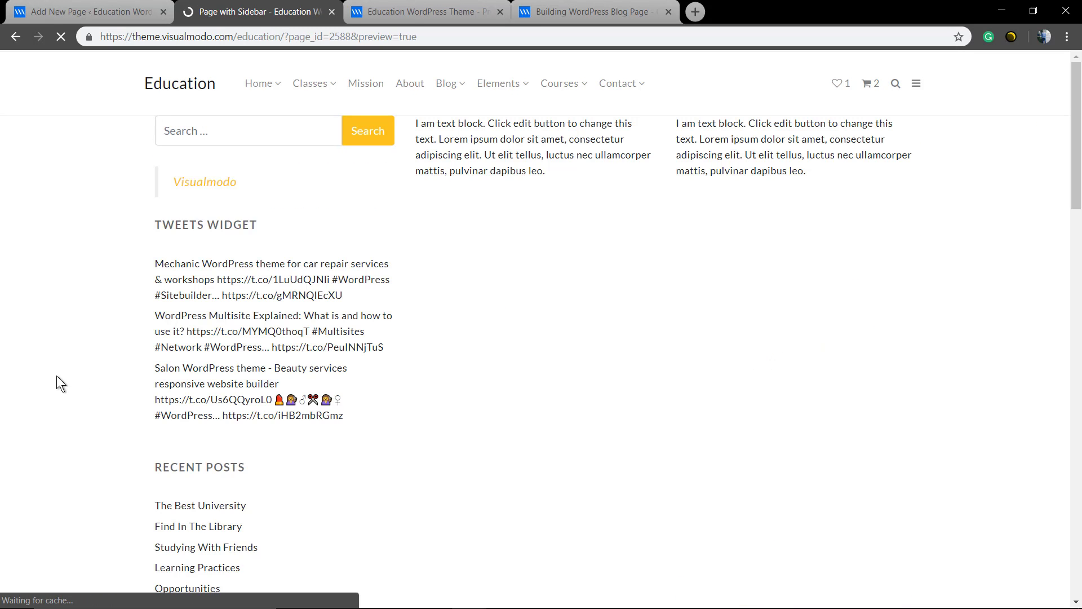
pyautogui.click(135, 12)
# Save the row's Design Options settings and preview the page again.
pyautogui.click(763, 294)
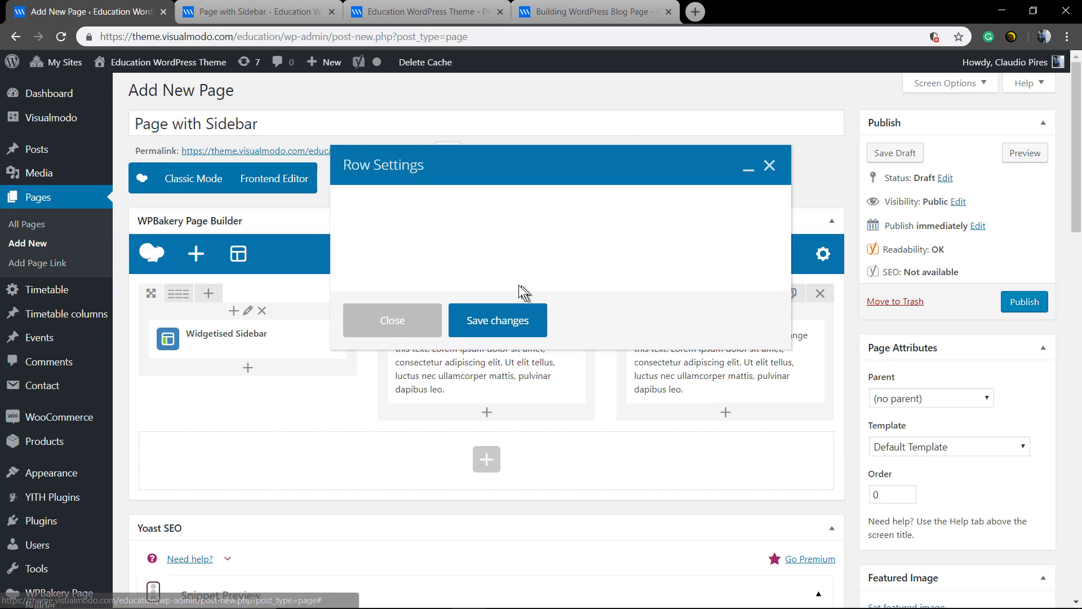
pyautogui.click(437, 213)
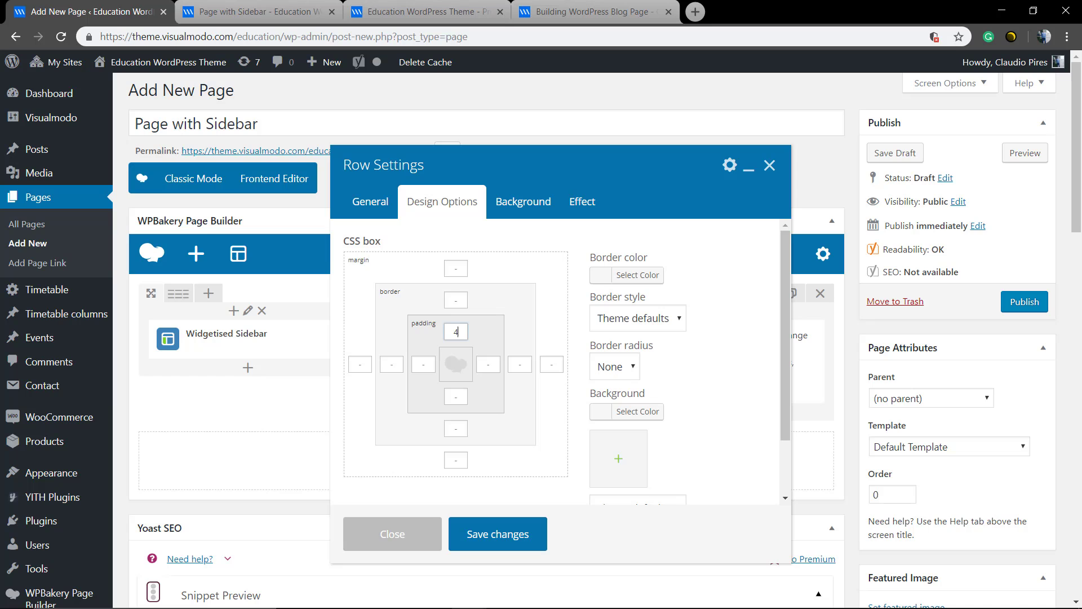
pyautogui.click(496, 533)
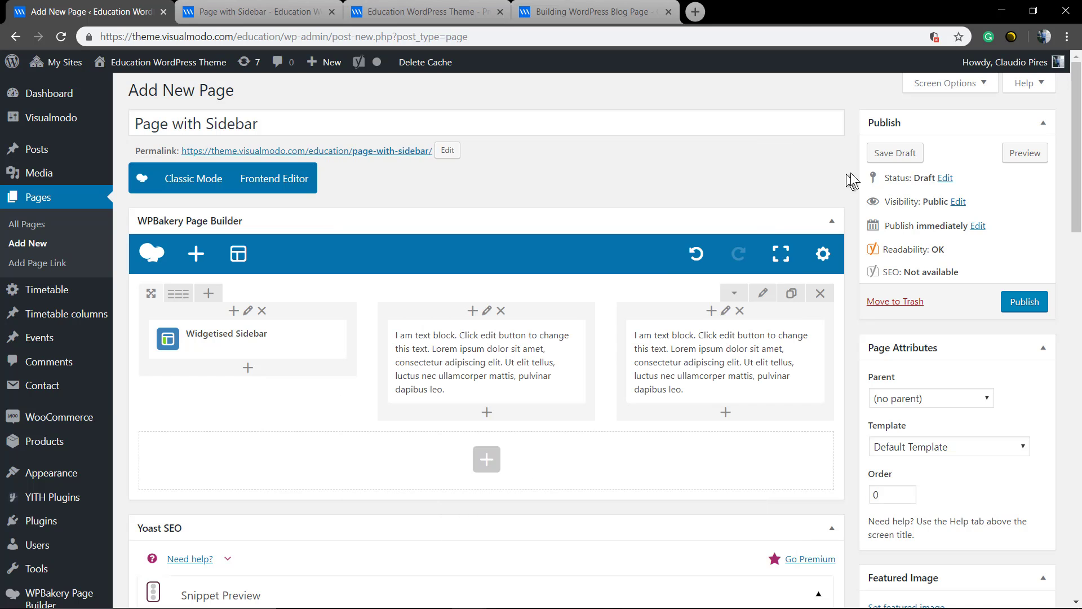
pyautogui.click(1030, 154)
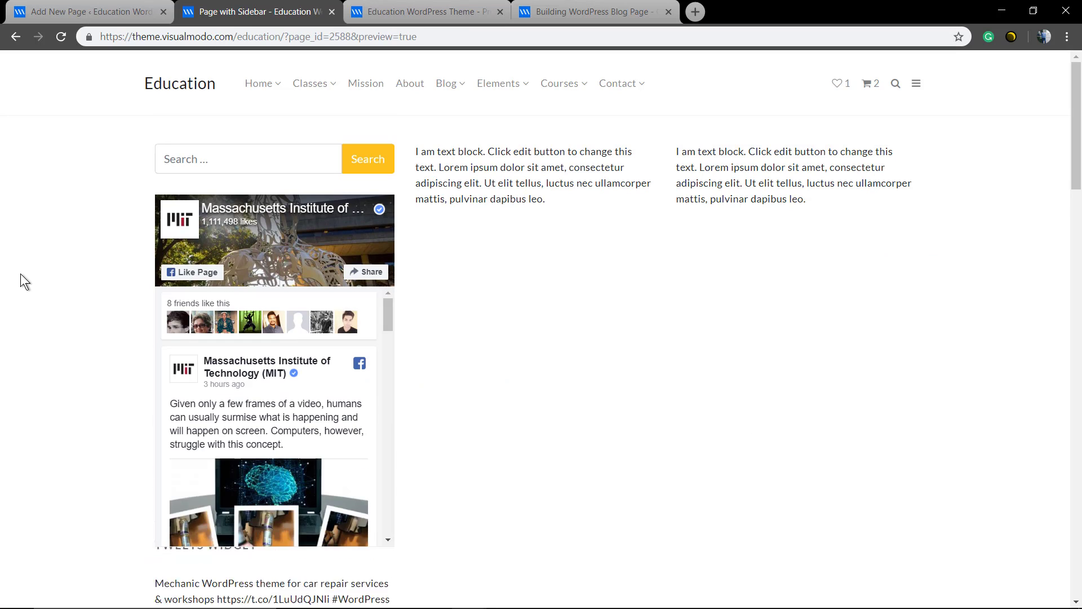
pyautogui.click(88, 13)
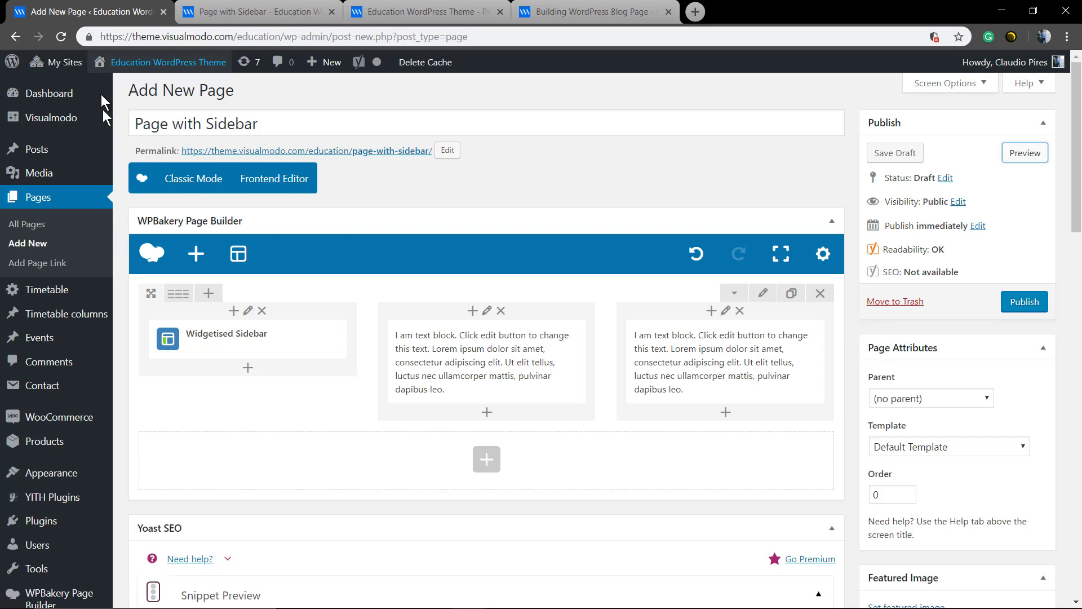
# Make the row four 1/4 columns, sidebar in column four, a cloned text block in column three, and preview.
pyautogui.moveTo(178, 304)
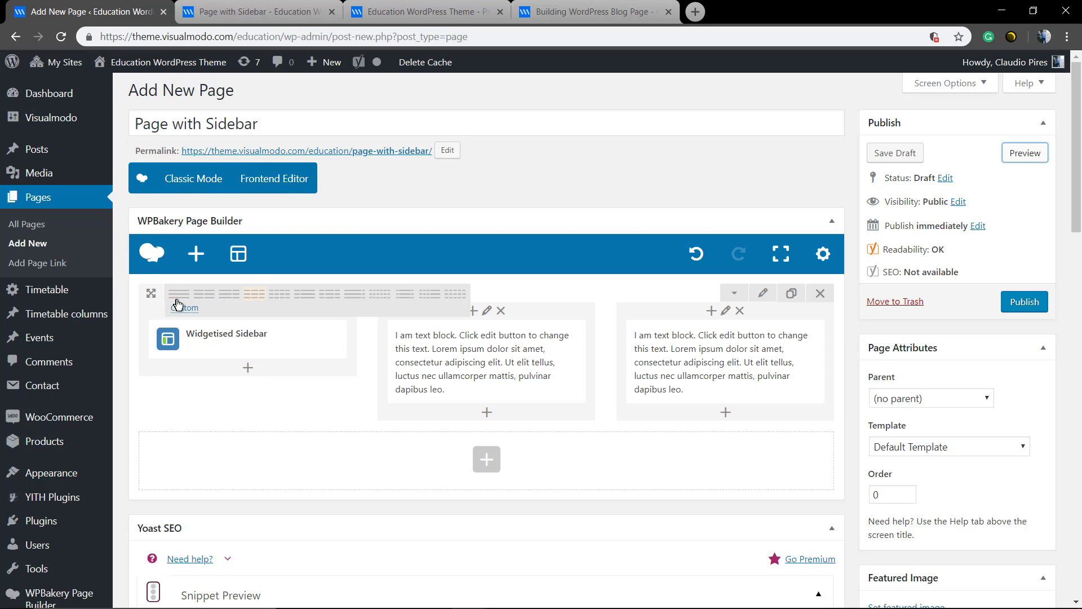
pyautogui.click(280, 294)
pyautogui.moveTo(544, 336); pyautogui.dragTo(750, 338)
pyautogui.click(430, 375)
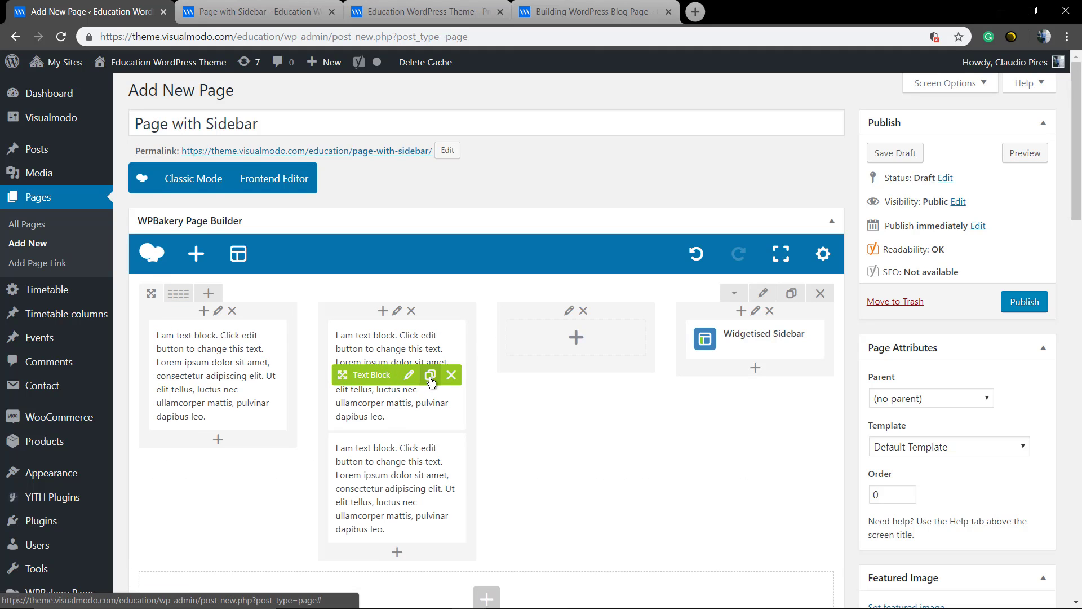
pyautogui.moveTo(375, 486); pyautogui.dragTo(572, 349)
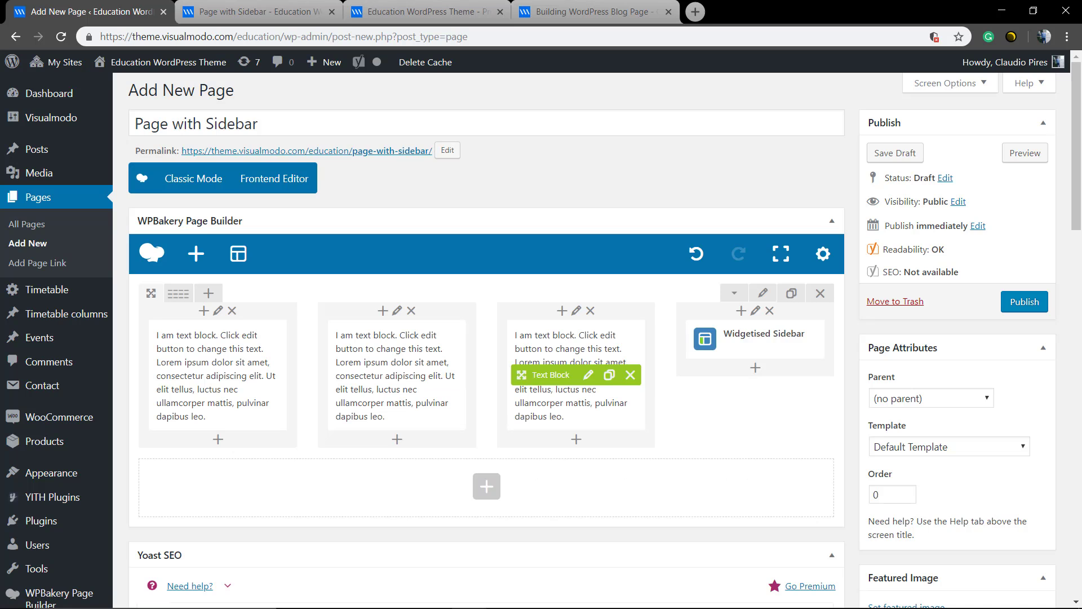
pyautogui.click(1026, 158)
pyautogui.click(221, 12)
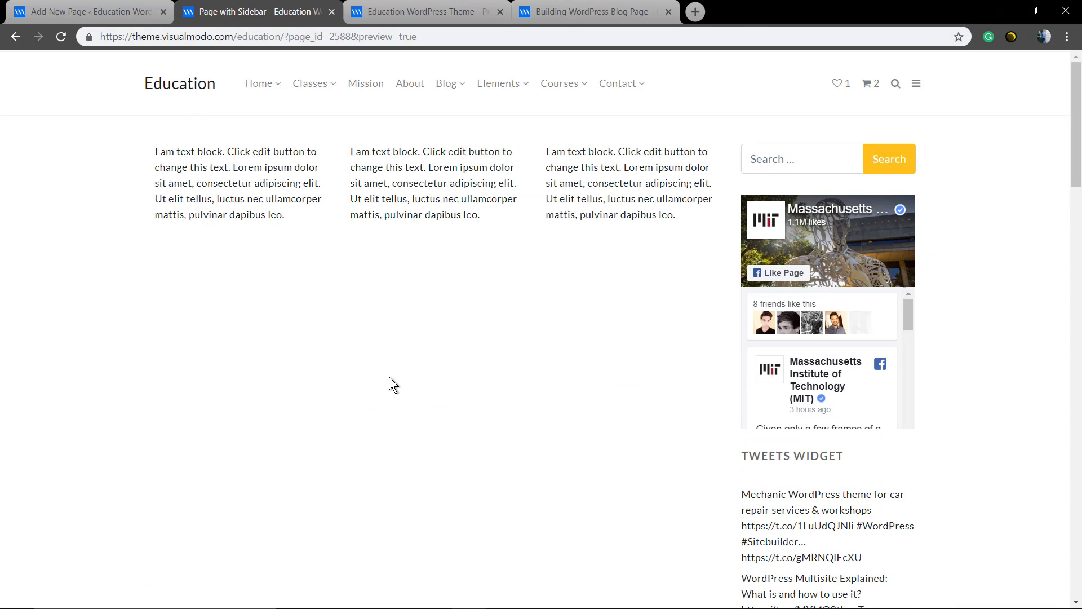
# Set the page's Layout Header Title to Slider Revolution, initially choosing the Newsletter Slider.
pyautogui.click(130, 8)
pyautogui.scroll(-1, 507, 513)
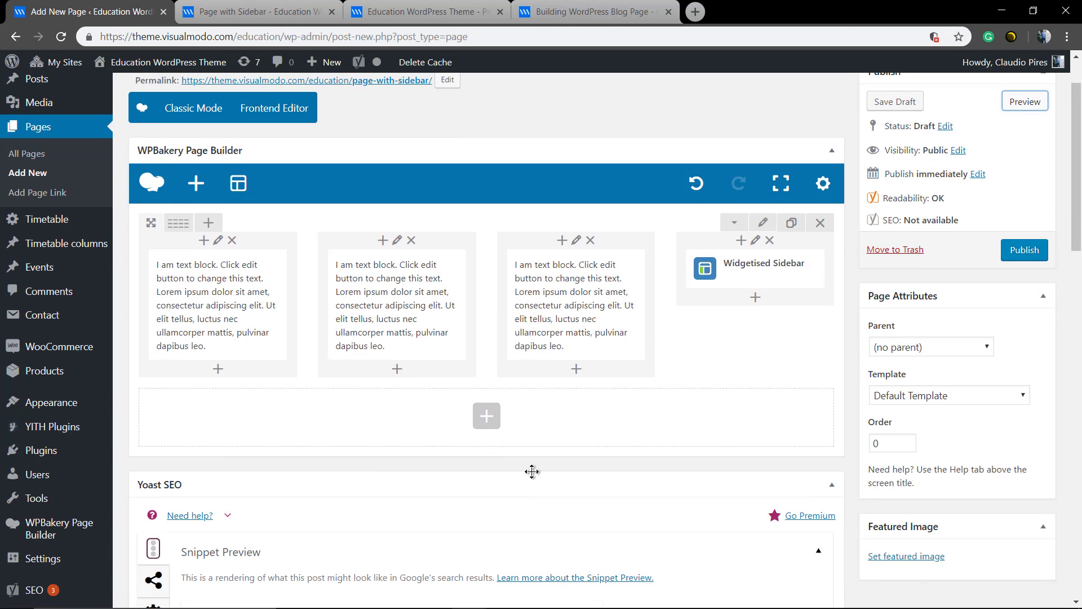
pyautogui.scroll(-7, 370, 422)
pyautogui.scroll(-10, 370, 421)
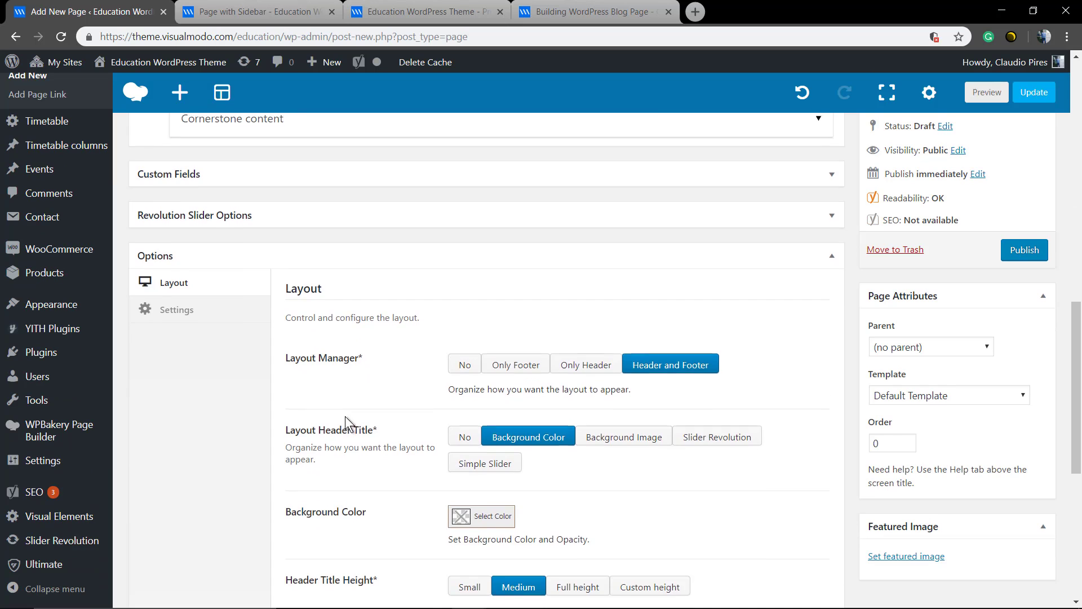
pyautogui.scroll(-2, 343, 429)
pyautogui.scroll(4, 378, 429)
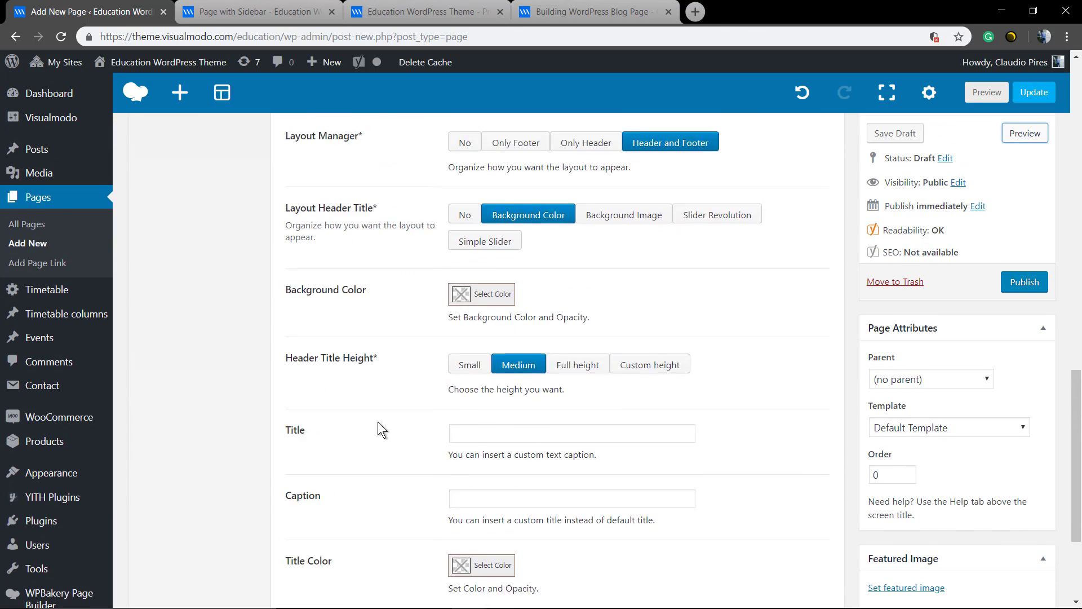
pyautogui.click(620, 250)
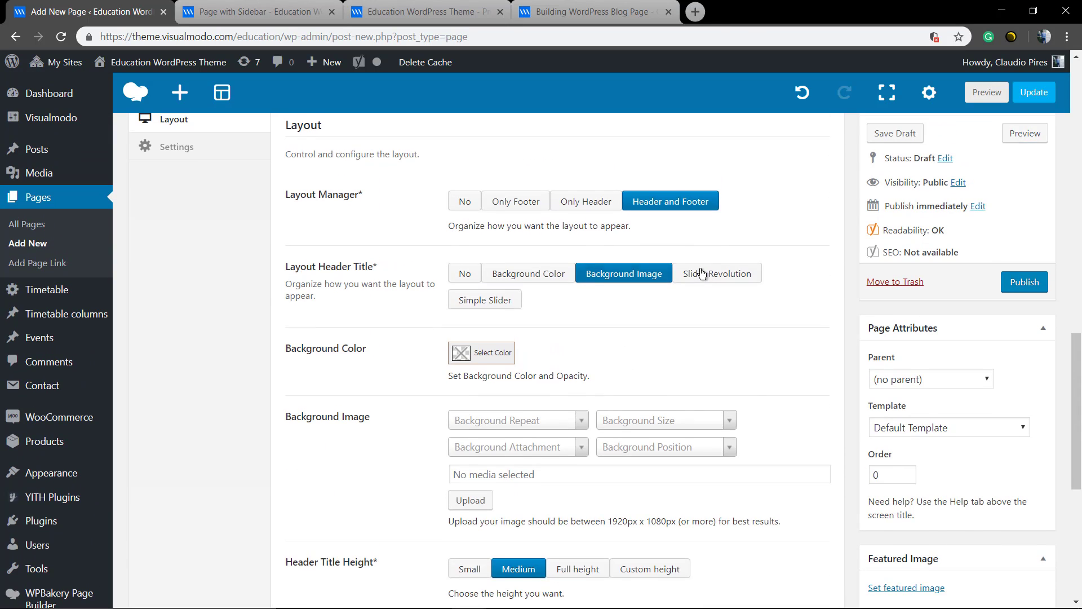
pyautogui.click(711, 271)
pyautogui.click(490, 461)
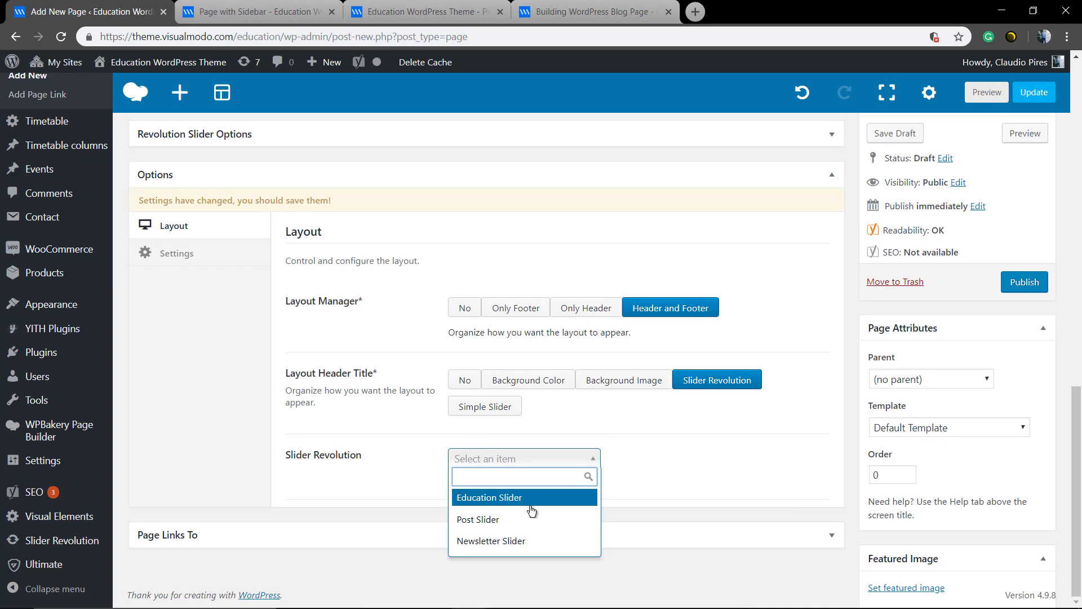
pyautogui.click(542, 540)
# Change the header slider to Education Slider and return to the preview.
pyautogui.scroll(3, 468, 442)
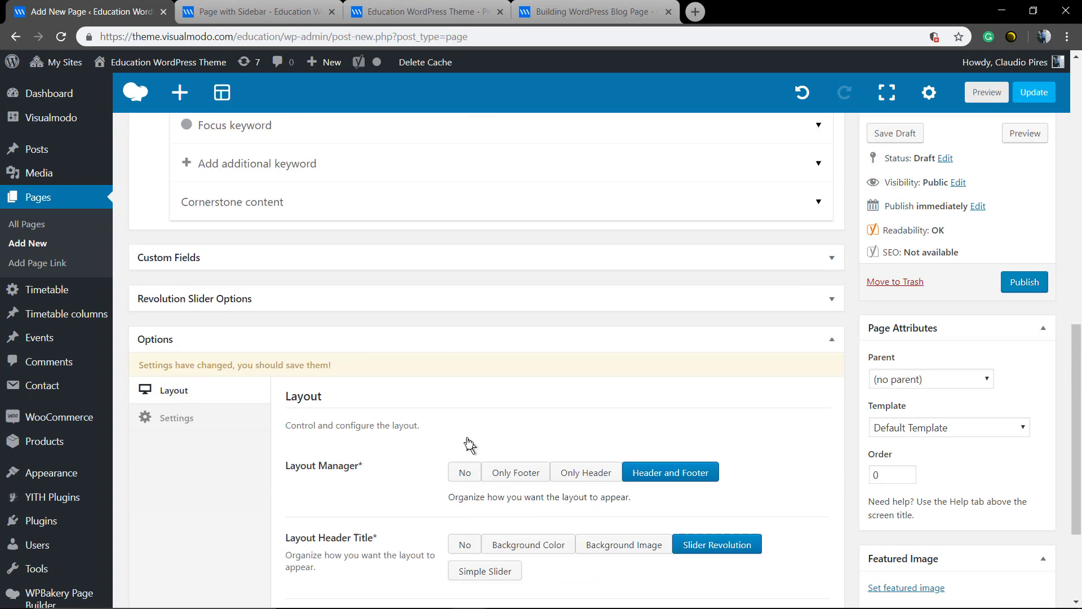
pyautogui.scroll(10, 469, 445)
pyautogui.scroll(-14, 623, 406)
pyautogui.click(540, 465)
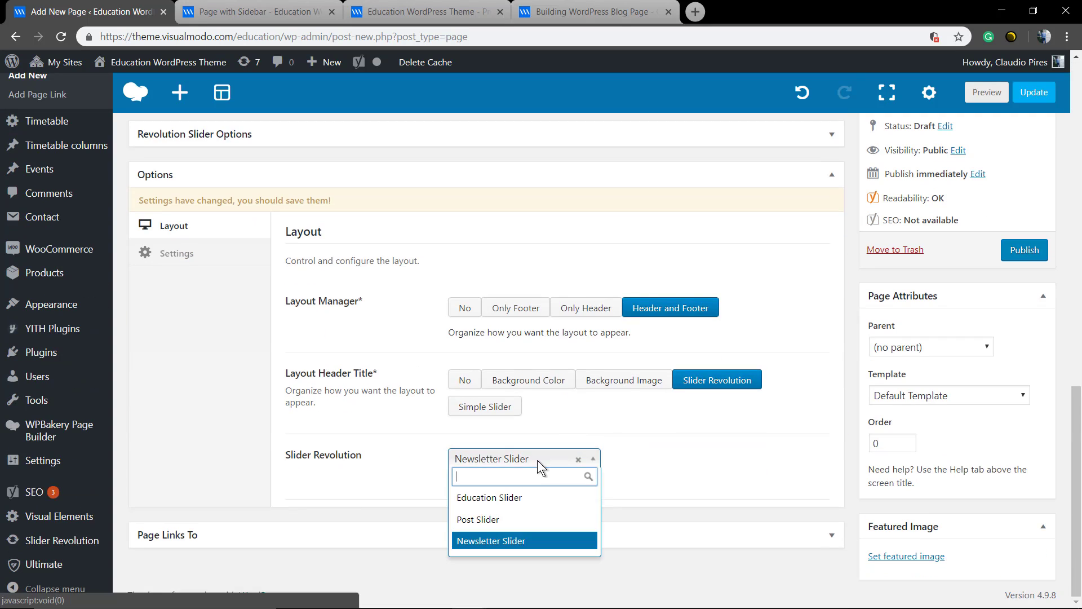
pyautogui.click(534, 498)
pyautogui.scroll(-5, 536, 491)
pyautogui.scroll(1, 538, 320)
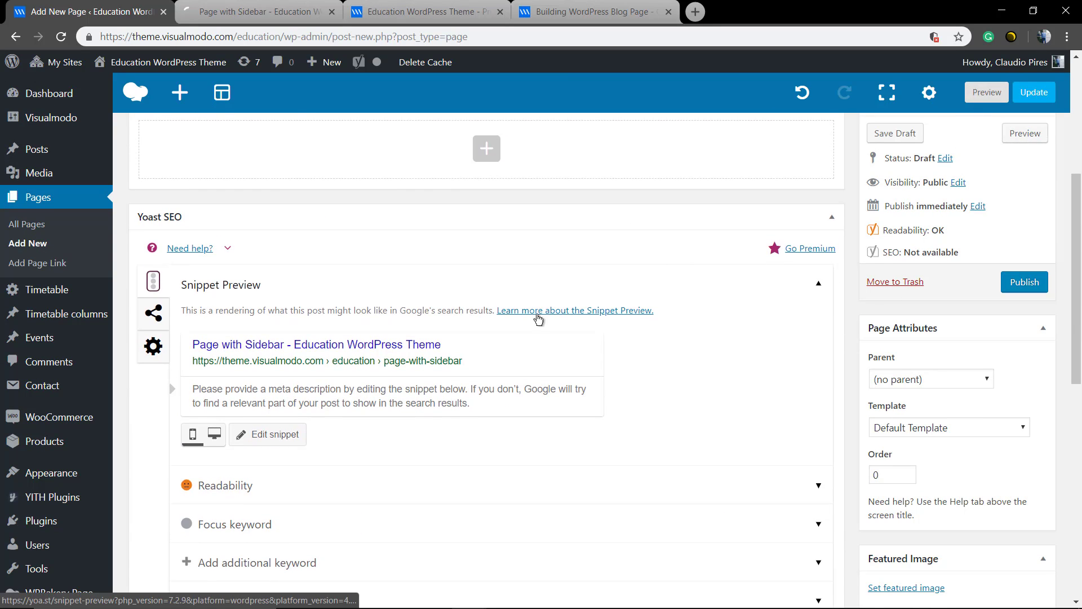
pyautogui.scroll(10, 538, 320)
pyautogui.click(246, 11)
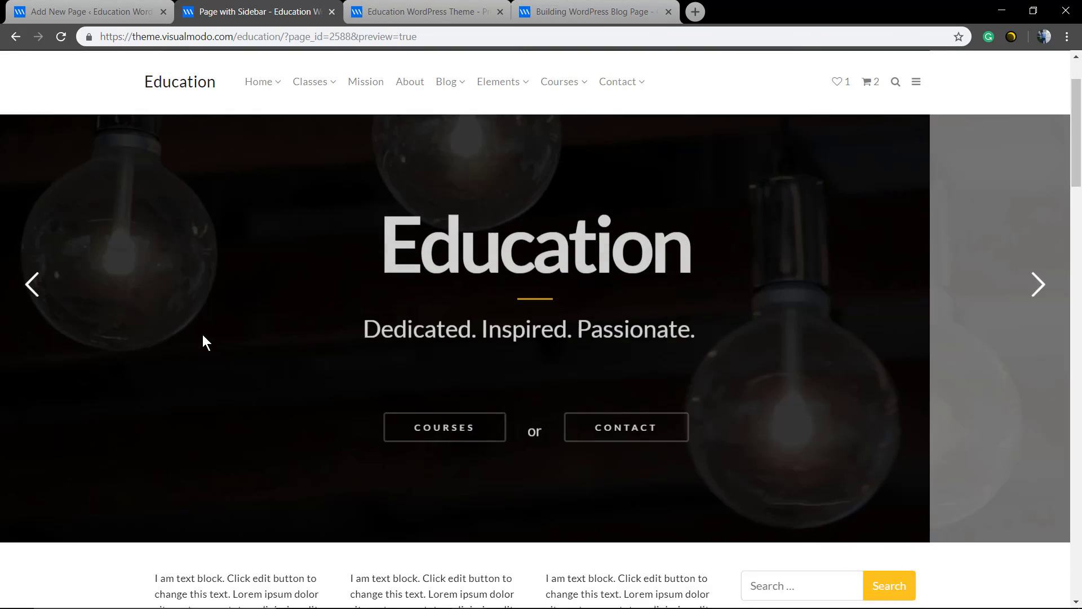
# Scroll the preview to inspect the Education slider header, three text columns and sidebar.
pyautogui.scroll(-8, 202, 334)
pyautogui.scroll(3, 126, 332)
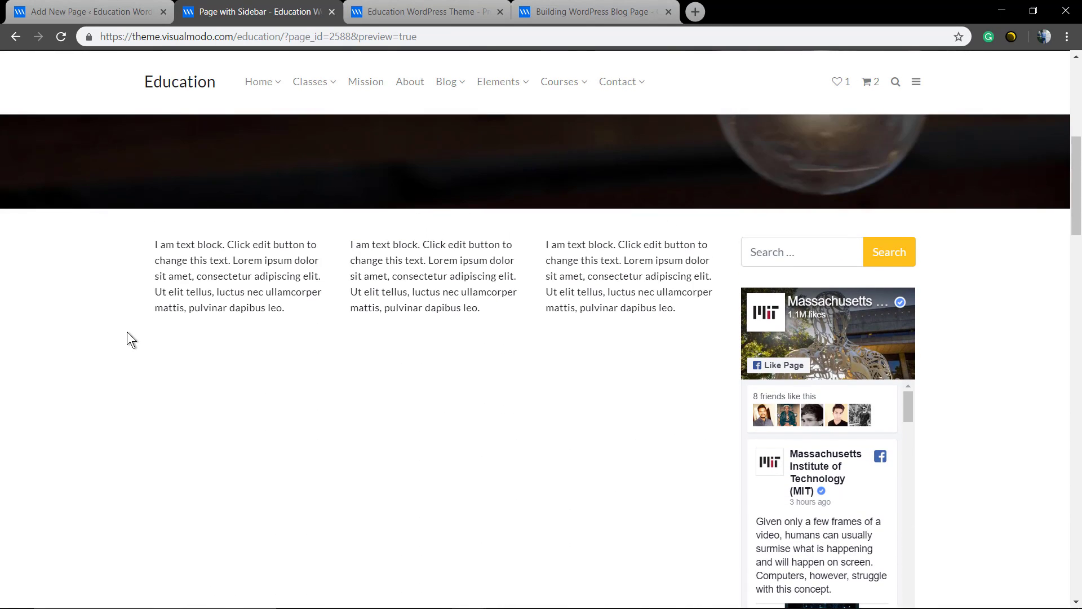
pyautogui.scroll(-3, 127, 332)
pyautogui.scroll(-5, 127, 343)
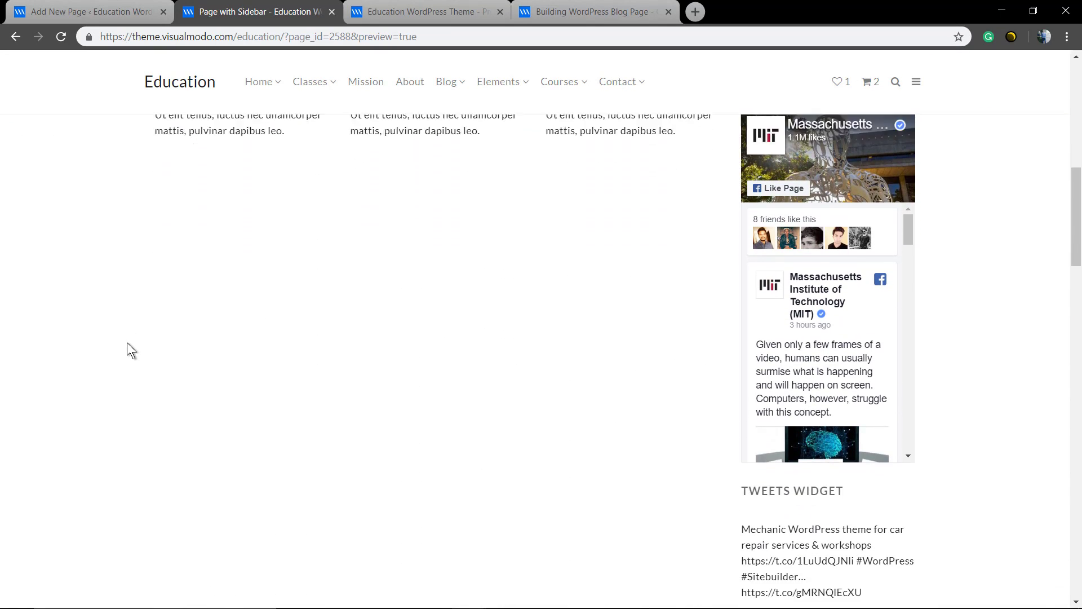
pyautogui.scroll(6, 127, 343)
pyautogui.scroll(9, 272, 410)
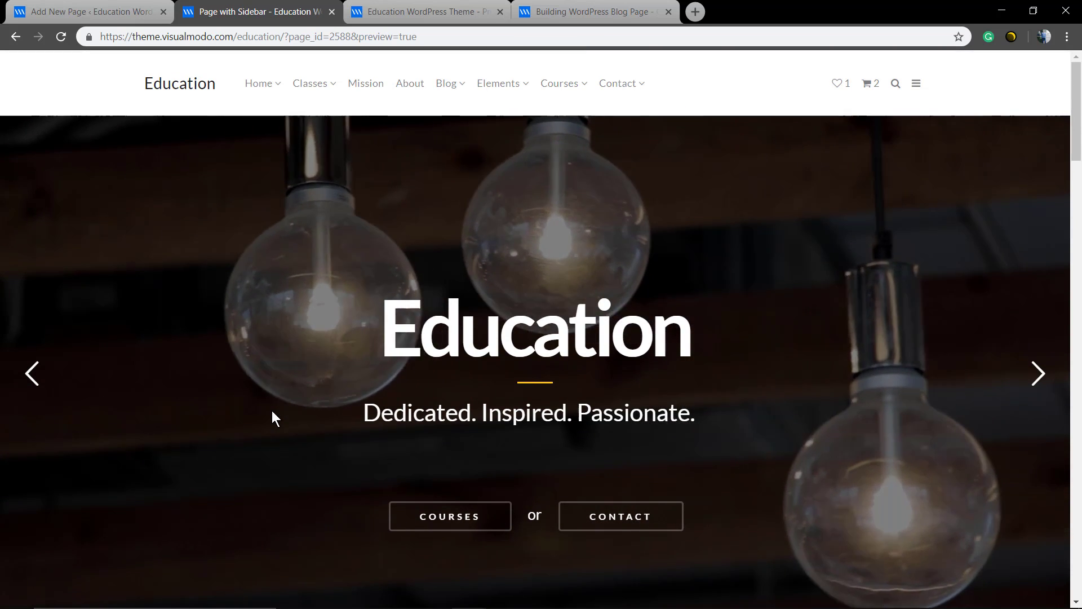
# Open the Blog page and scroll past 'The Best University' post and its Search, Facebook, Tweets sidebar.
pyautogui.click(451, 93)
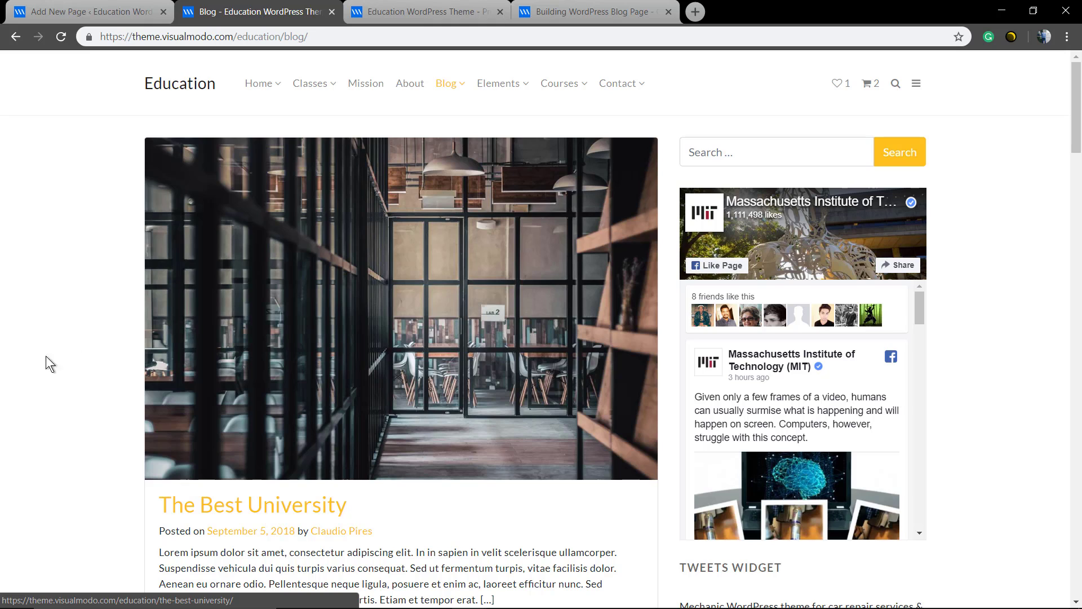
pyautogui.scroll(-5, 6, 372)
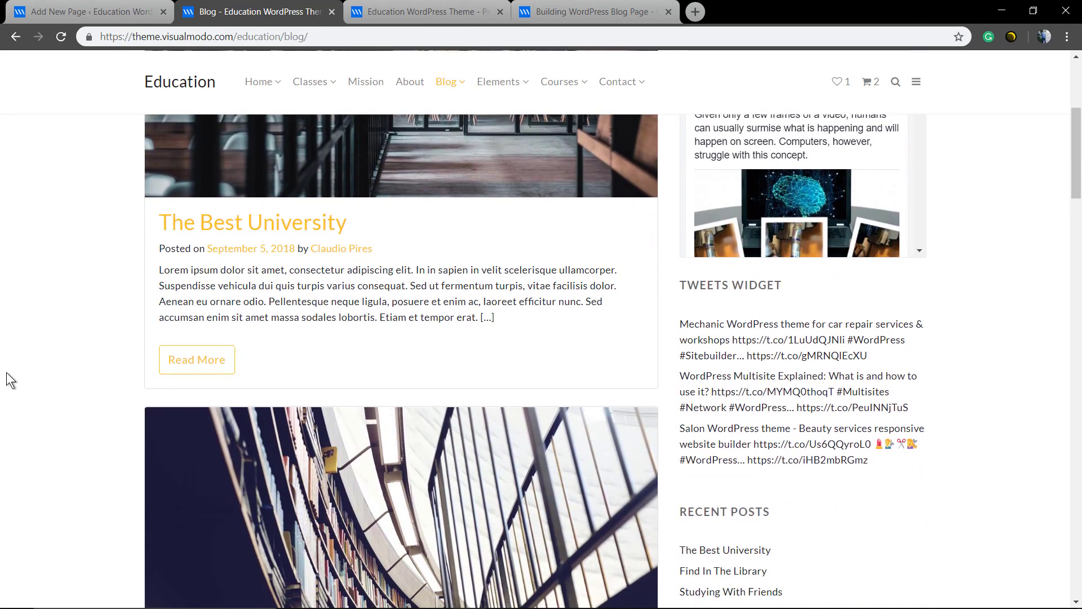
pyautogui.scroll(-2, 5, 373)
pyautogui.scroll(4, 6, 367)
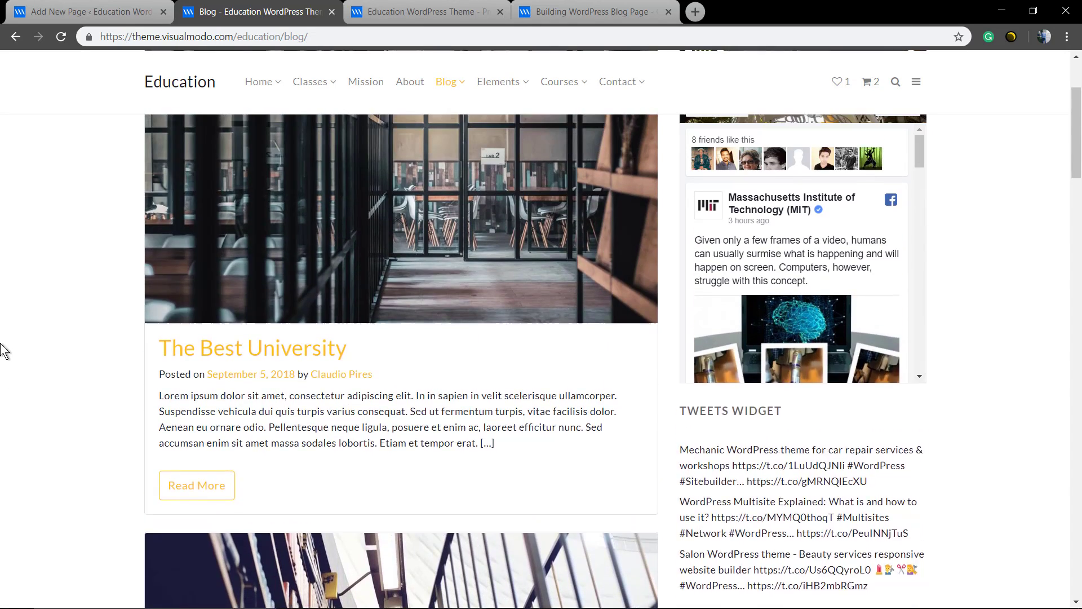
pyautogui.scroll(3, 4, 351)
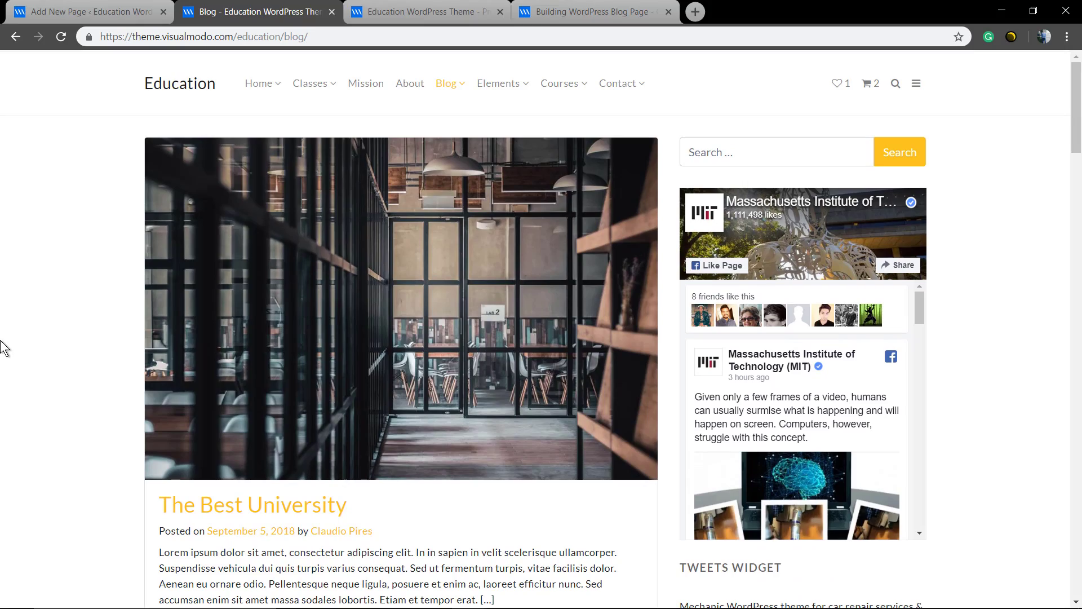